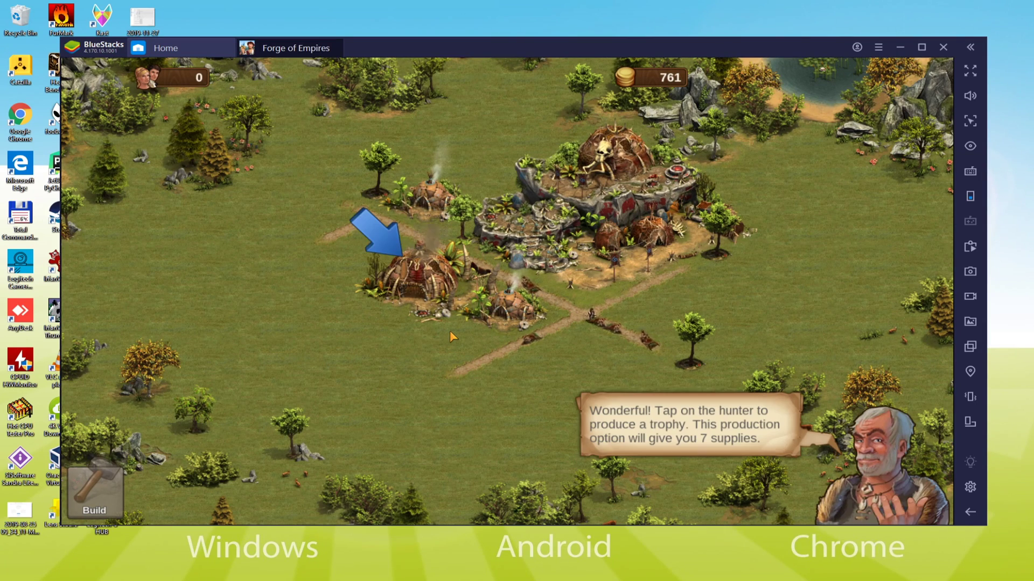
- Start the 5-minute Trophy production at the Stone Age hunter building
{"action": "left_click", "coordinate": [423, 291]}
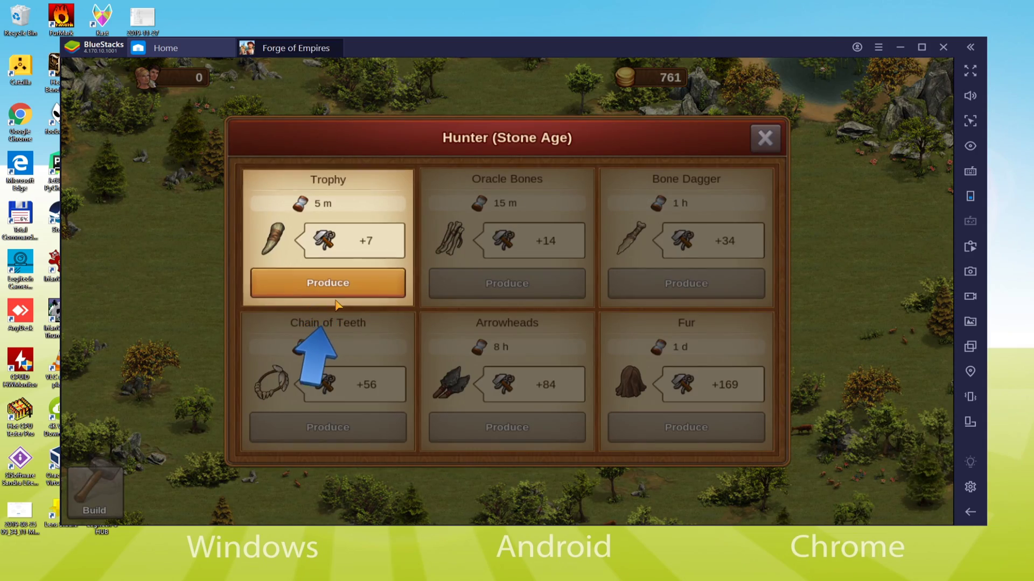
{"action": "left_click", "coordinate": [330, 284]}
{"action": "left_click", "coordinate": [426, 348]}
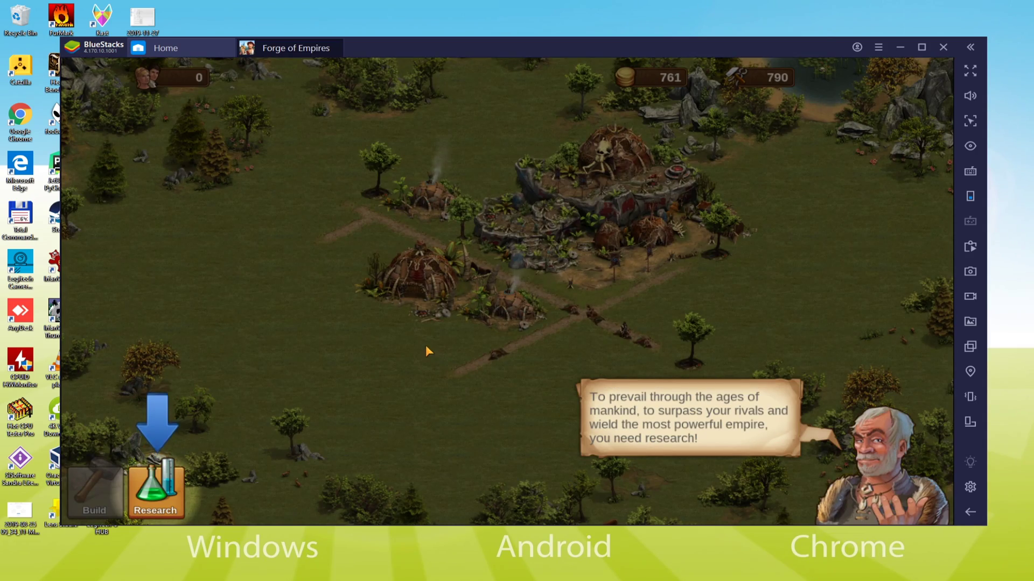
- Research the Stilt Houses technology in the Bronze Age by spending 3 Forge Points
{"action": "left_click", "coordinate": [155, 490]}
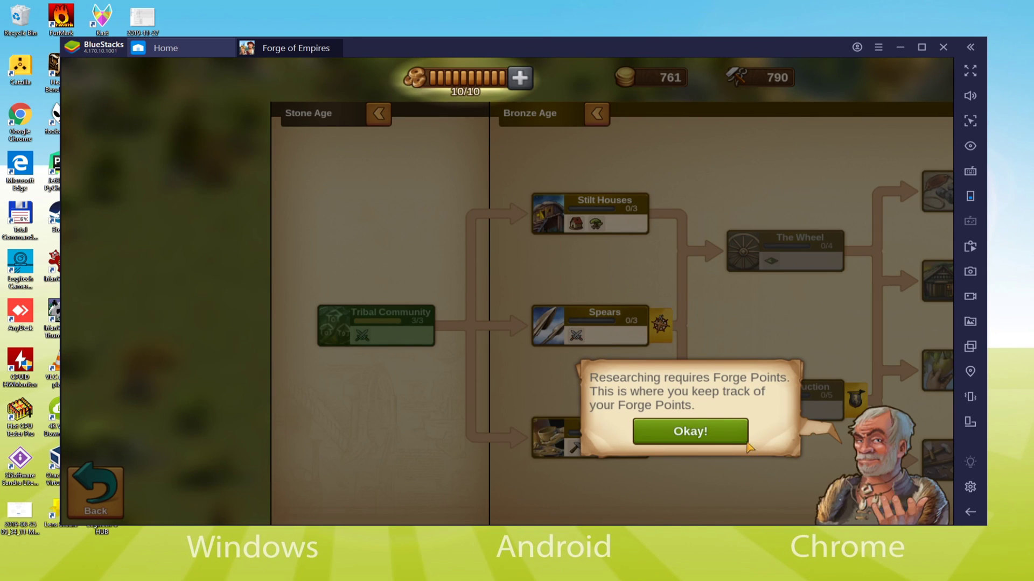
{"action": "left_click", "coordinate": [644, 429]}
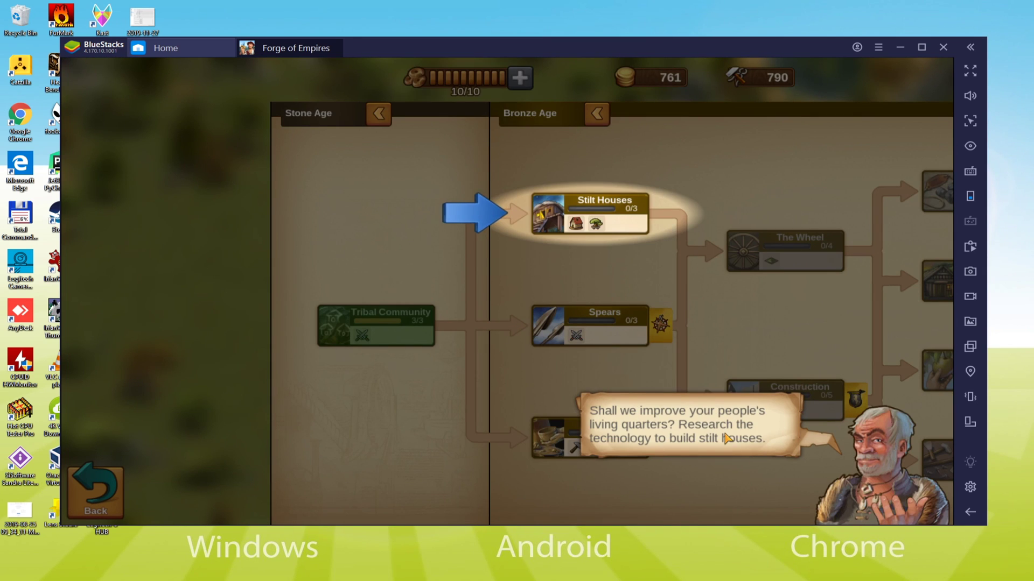
{"action": "left_click", "coordinate": [618, 224]}
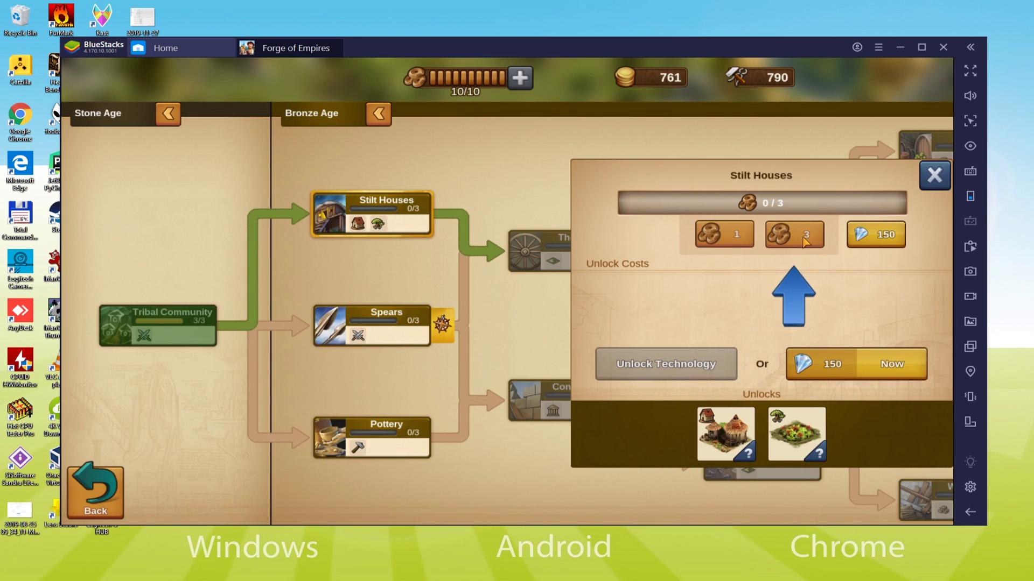
{"action": "left_click", "coordinate": [805, 240]}
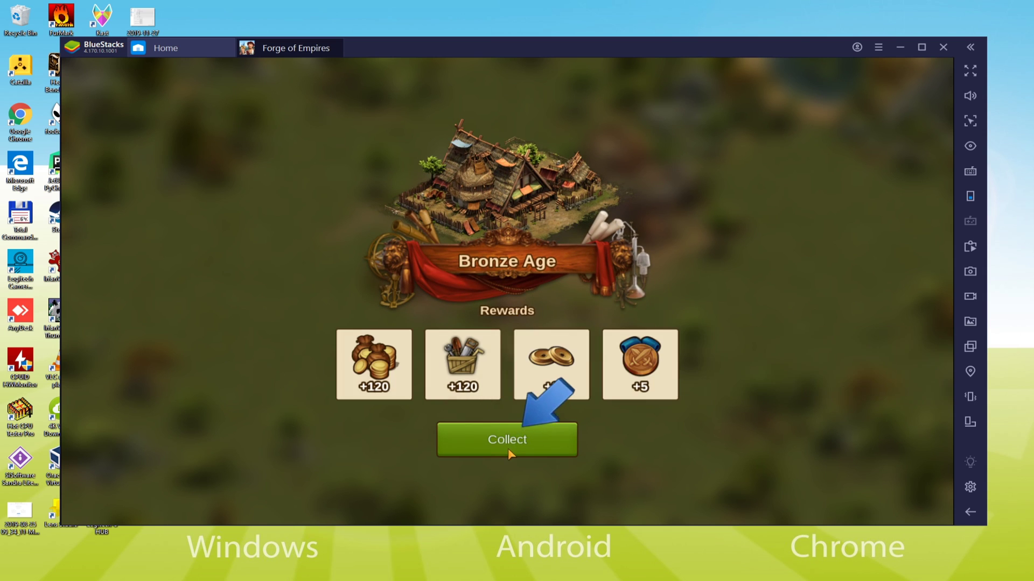
- Collect the Bronze Age rewards, acknowledge the advisor's congratulations and return to the city
{"action": "left_click", "coordinate": [508, 448]}
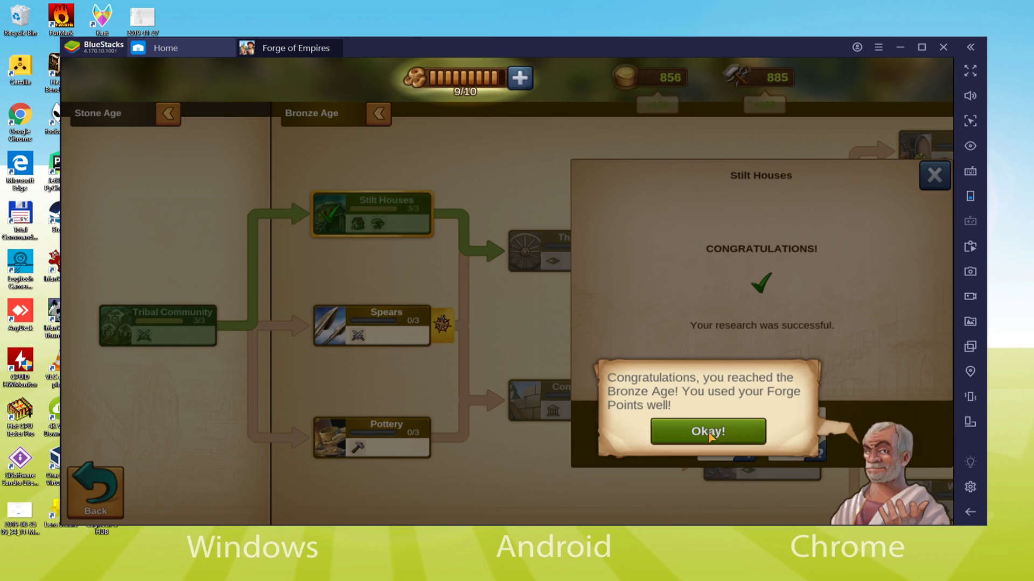
{"action": "left_click", "coordinate": [708, 433]}
{"action": "left_click", "coordinate": [101, 491]}
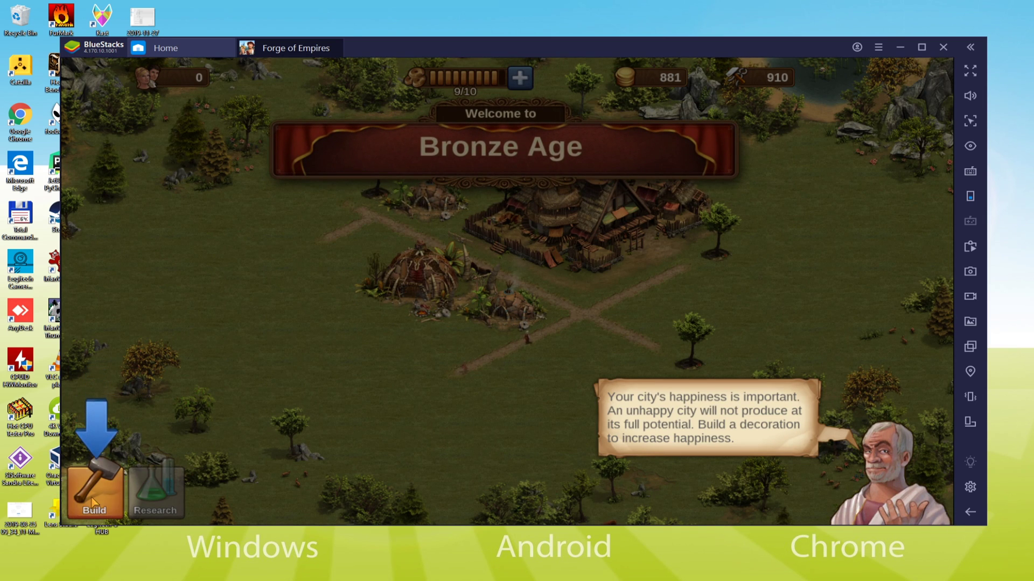
- Choose the Memorial decoration and position it on the highlighted green plot next to the hunter building
{"action": "left_click", "coordinate": [92, 502]}
{"action": "left_click", "coordinate": [640, 411]}
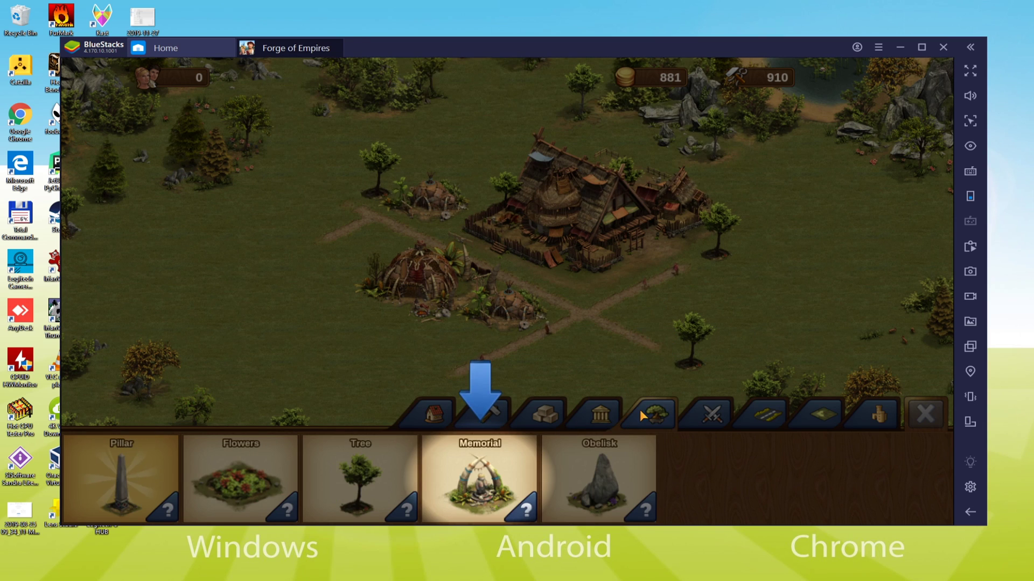
{"action": "left_click", "coordinate": [479, 476]}
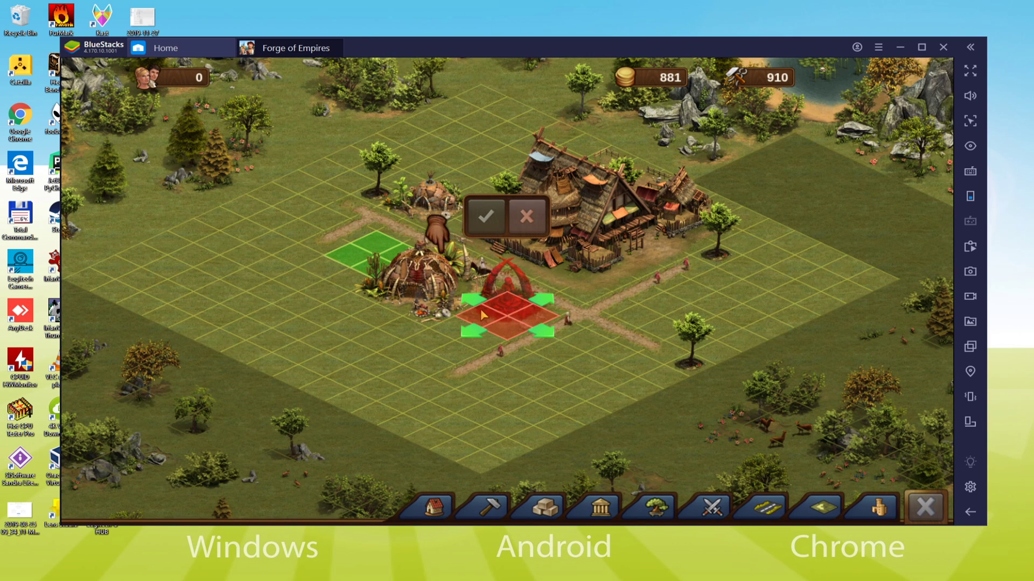
{"action": "left_click_drag", "start_coordinate": [481, 311], "coordinate": [350, 228]}
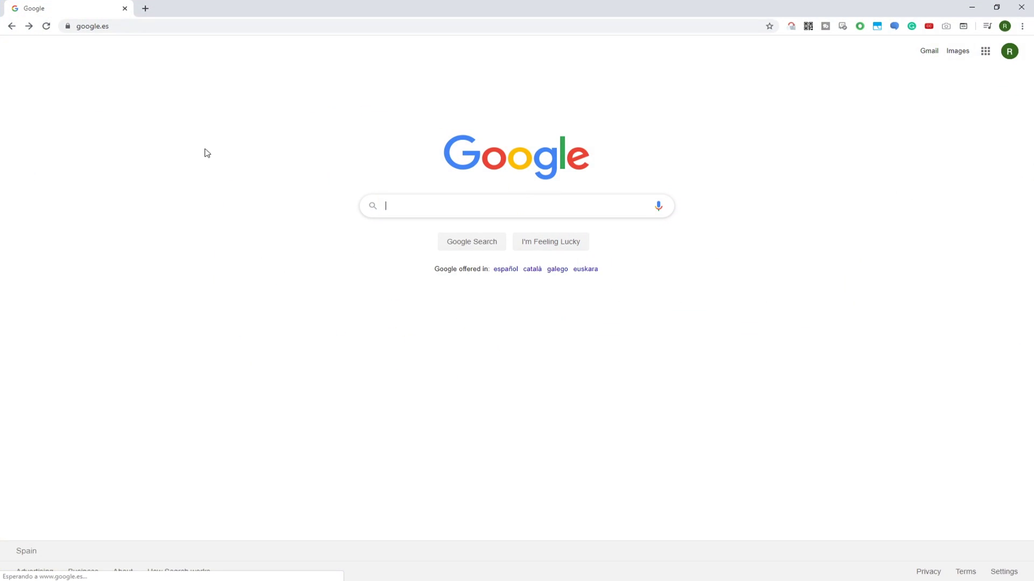
{"action": "left_click", "coordinate": [115, 28]}
{"action": "type", "text": "https://bstk.me/mpOSORp3G"}
{"action": "key", "text": "Return"}
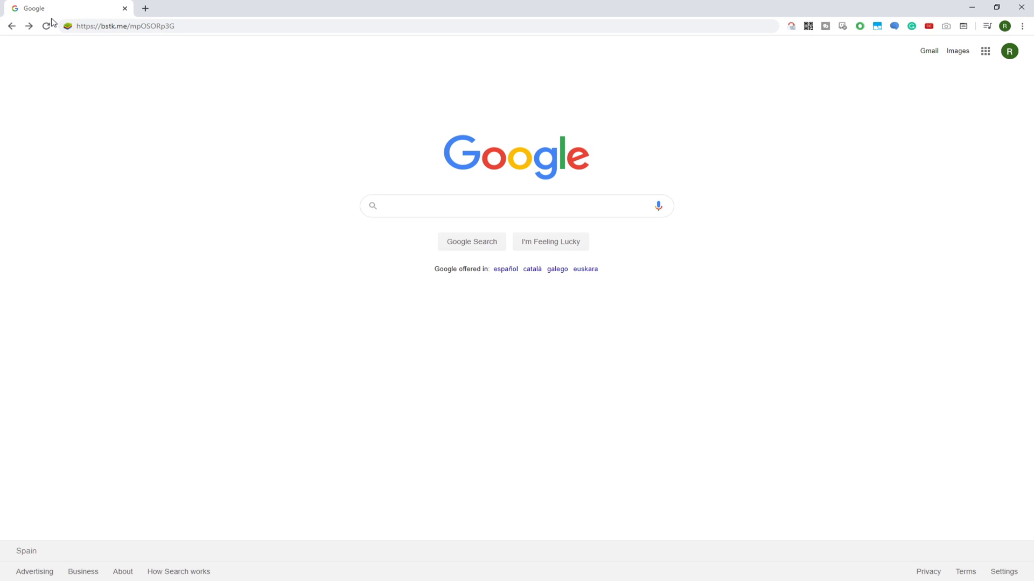
{"action": "key", "text": "Return"}
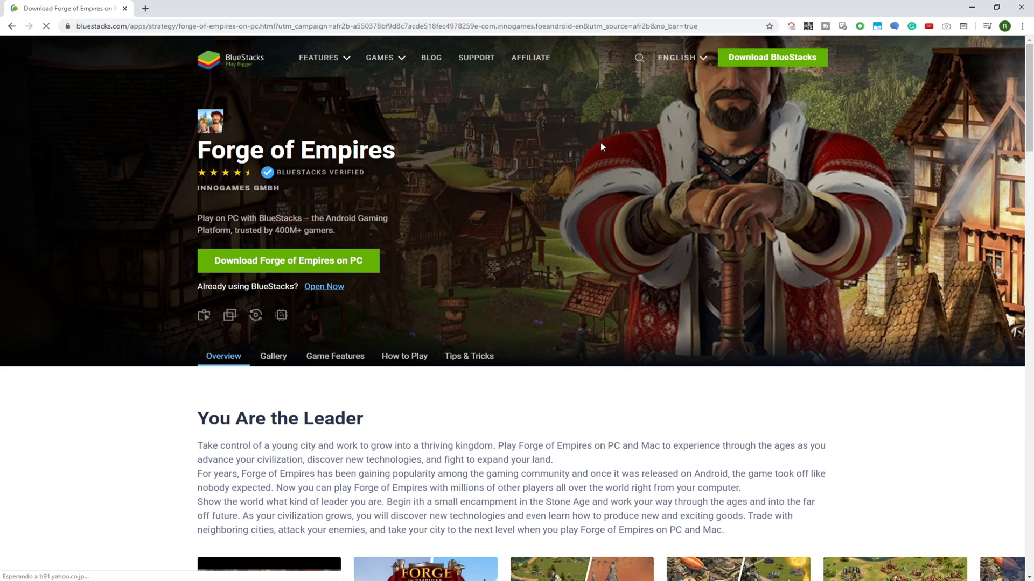
- Look through the Forge of Empires page and download the game's PC installer from it
{"action": "scroll", "coordinate": [565, 158], "scroll_direction": "down", "scroll_amount": 3}
{"action": "scroll", "coordinate": [565, 157], "scroll_direction": "down", "scroll_amount": 15}
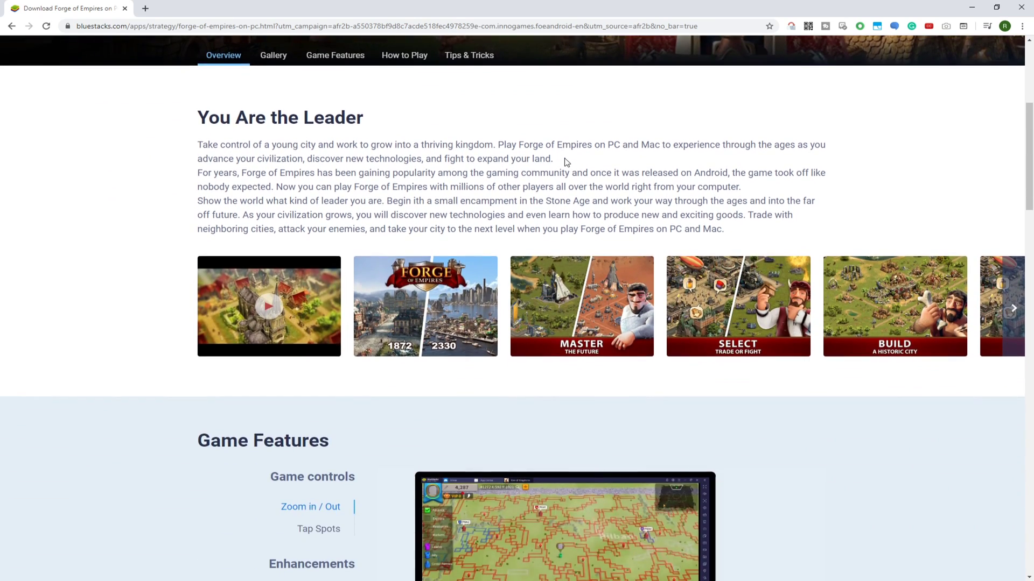
{"action": "scroll", "coordinate": [526, 186], "scroll_direction": "down", "scroll_amount": 20}
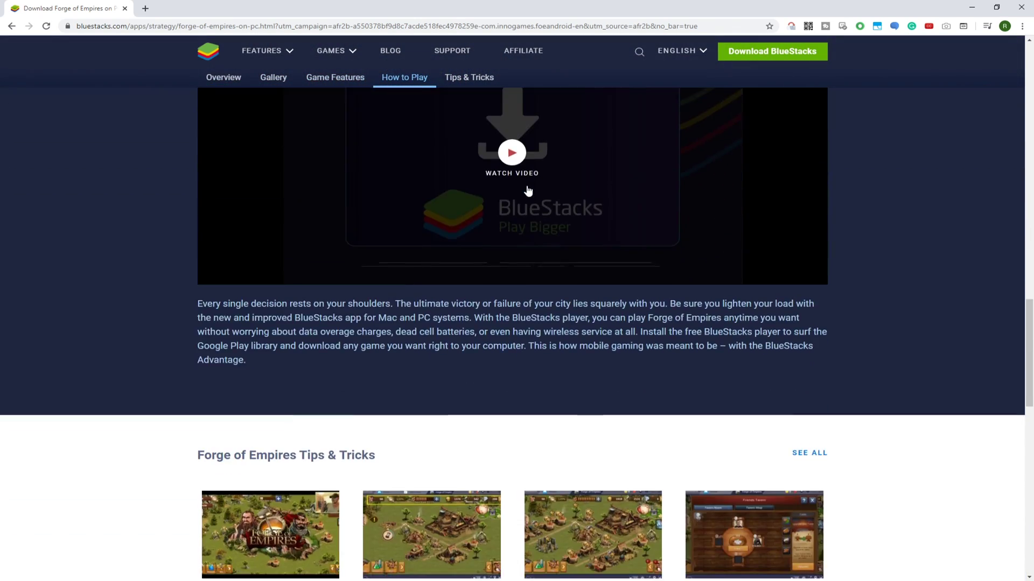
{"action": "scroll", "coordinate": [525, 187], "scroll_direction": "up", "scroll_amount": 20}
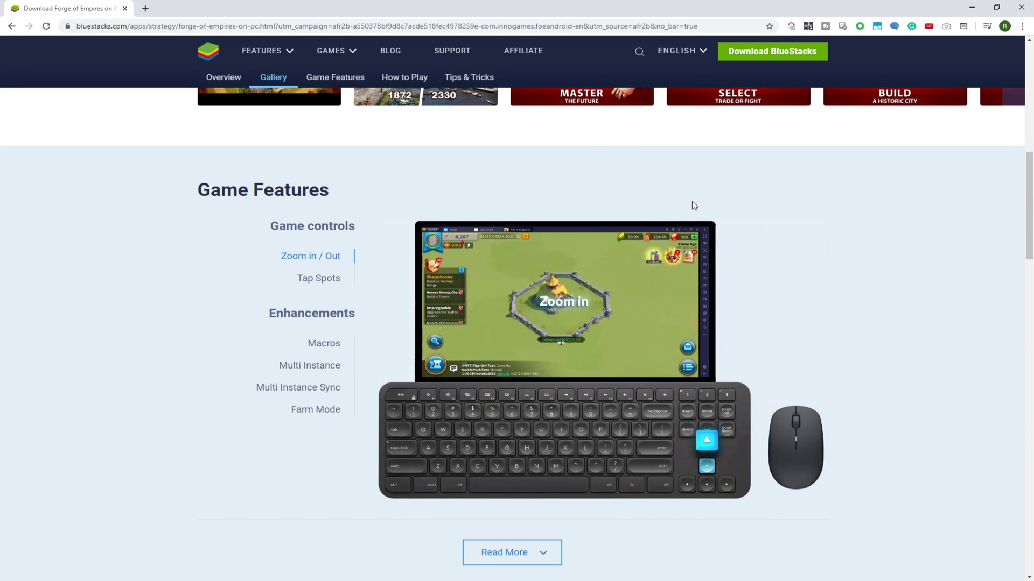
{"action": "scroll", "coordinate": [694, 205], "scroll_direction": "up", "scroll_amount": 1}
{"action": "scroll", "coordinate": [694, 205], "scroll_direction": "up", "scroll_amount": 8}
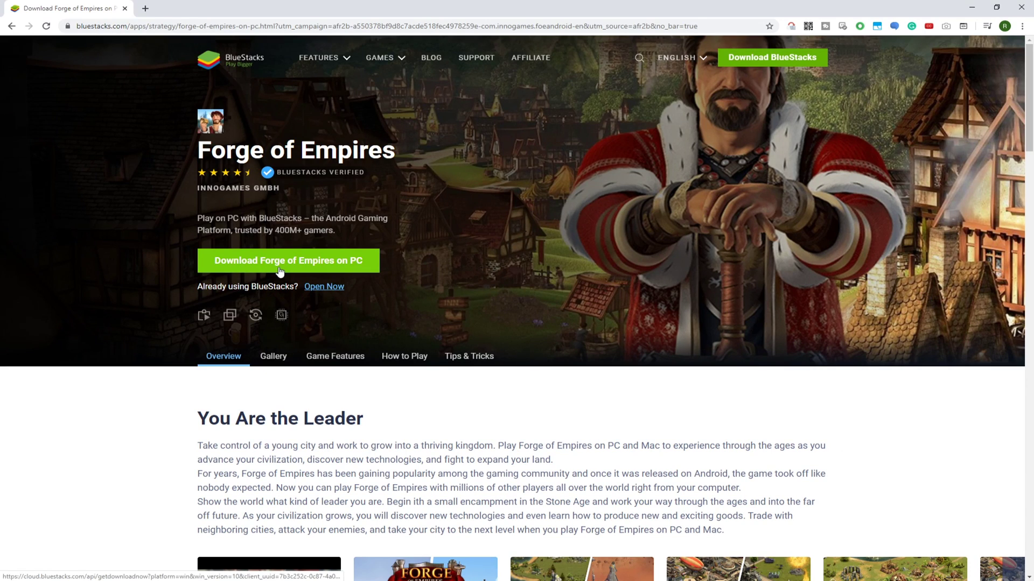
{"action": "left_click", "coordinate": [280, 261]}
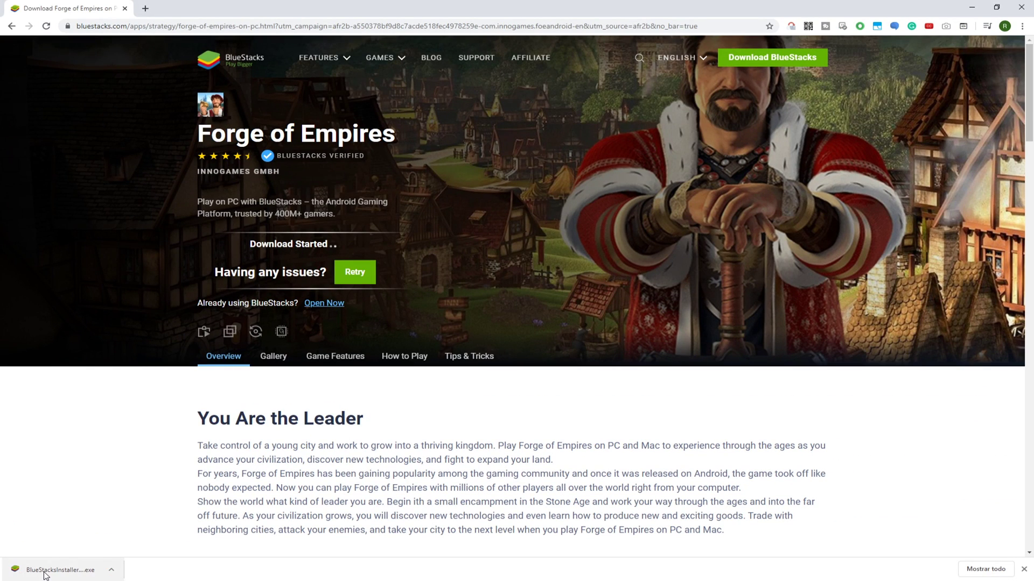
- Run the downloaded BlueStacks installer and install it with the default data path
{"action": "left_click", "coordinate": [45, 572]}
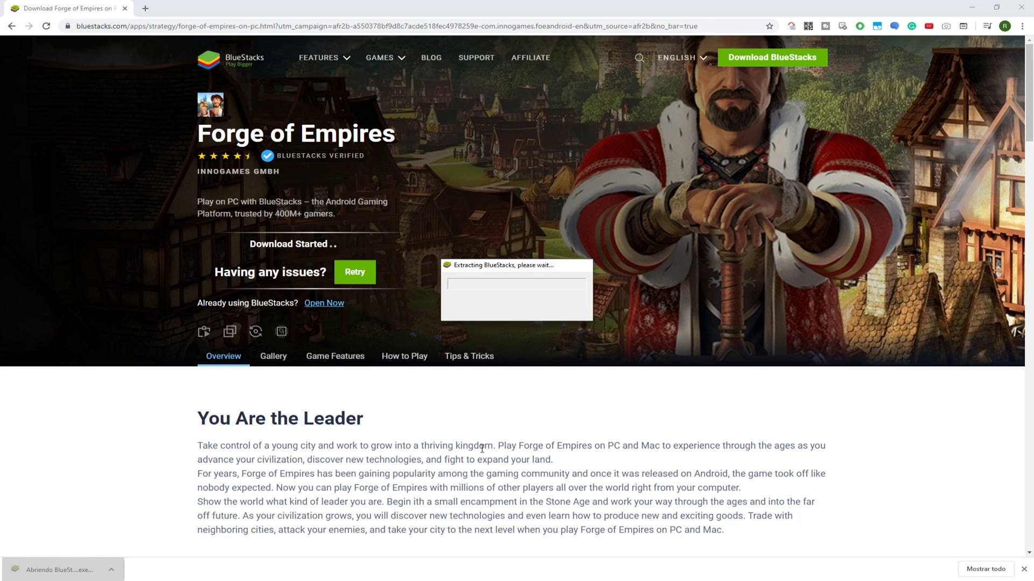
{"action": "left_click", "coordinate": [971, 8]}
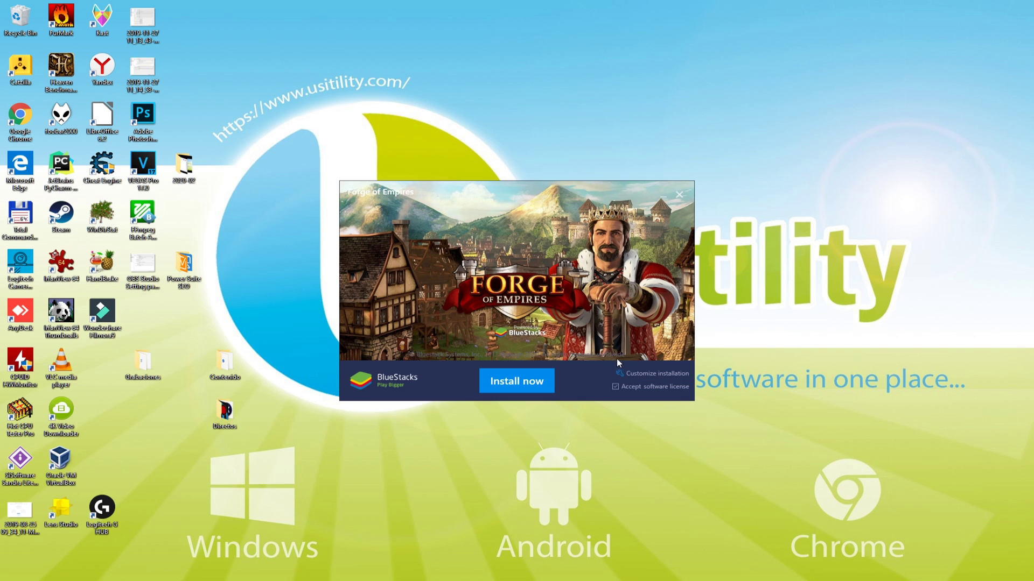
{"action": "left_click", "coordinate": [638, 373]}
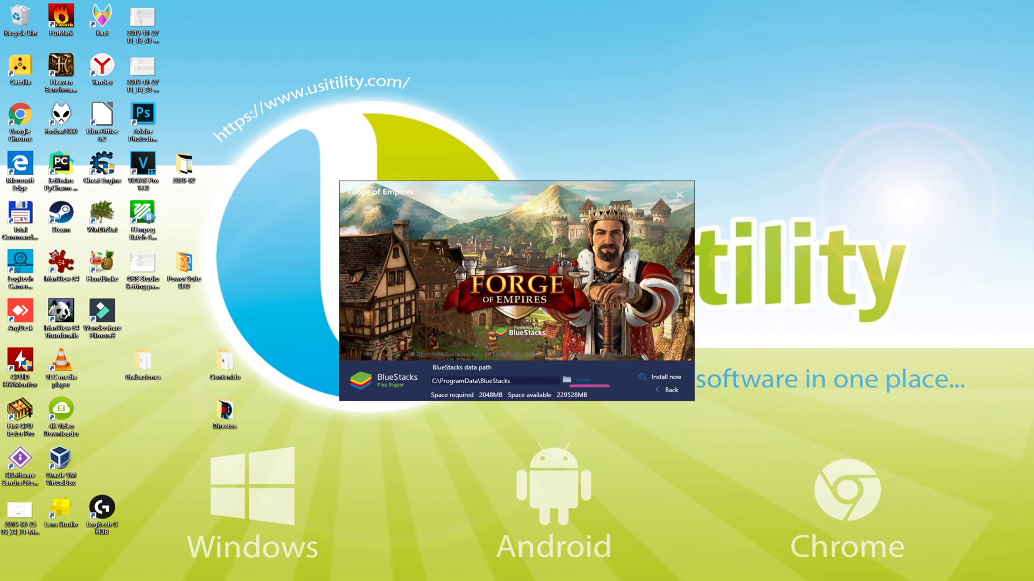
{"action": "left_click", "coordinate": [668, 392]}
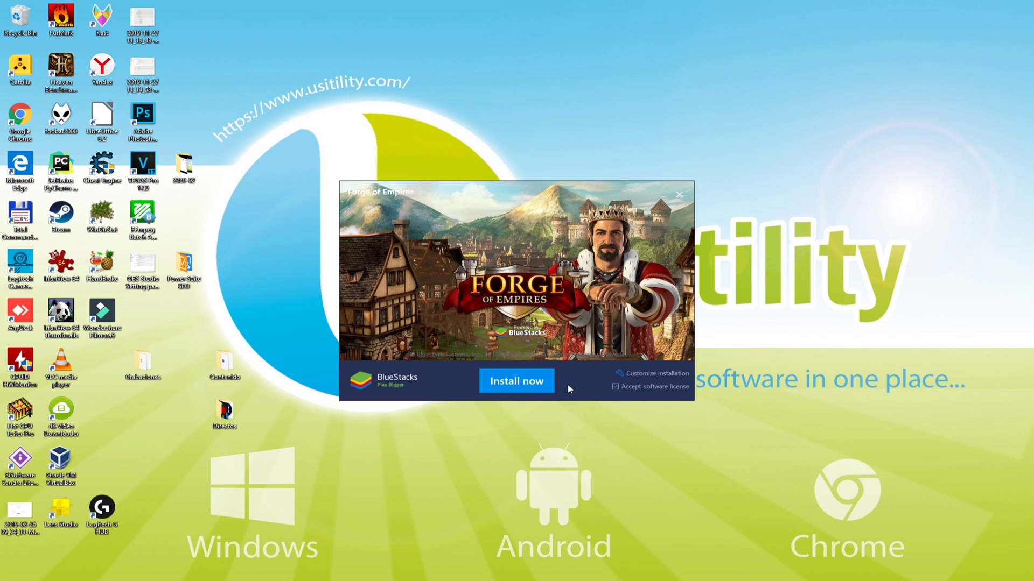
{"action": "left_click", "coordinate": [518, 383]}
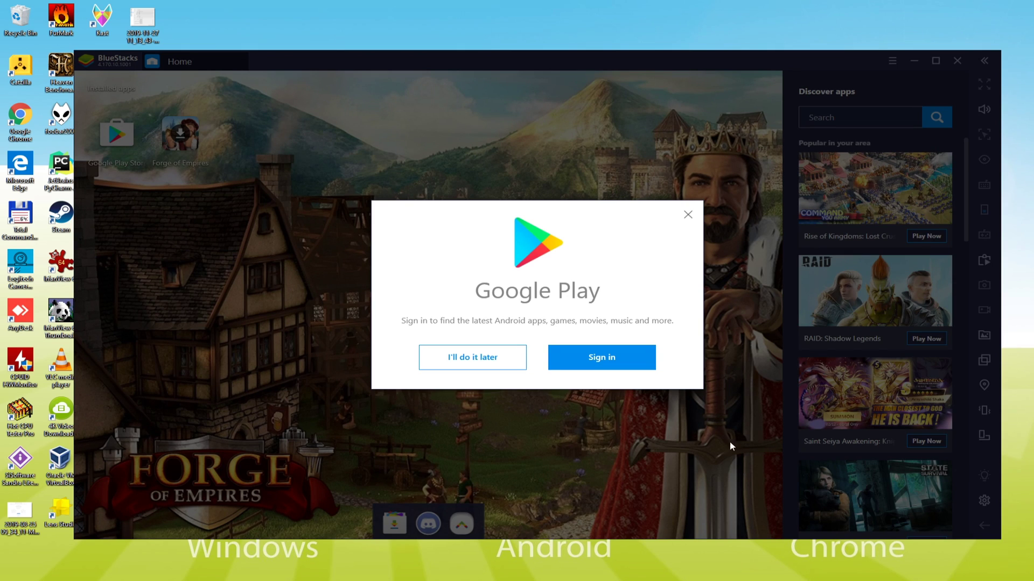
- Sign in to Google Play with the Google account's credentials
{"action": "left_click", "coordinate": [618, 360]}
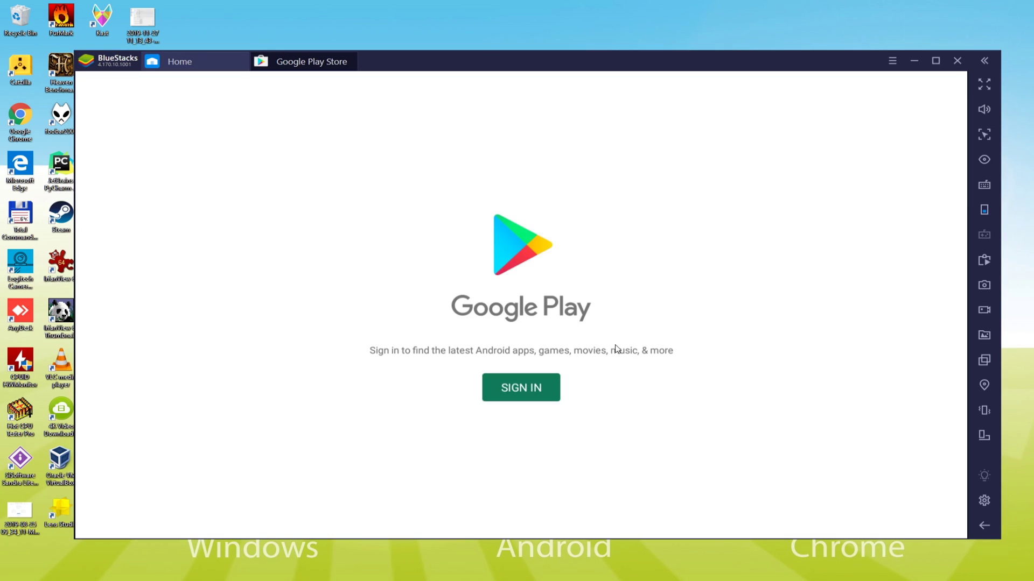
{"action": "left_click", "coordinate": [525, 394]}
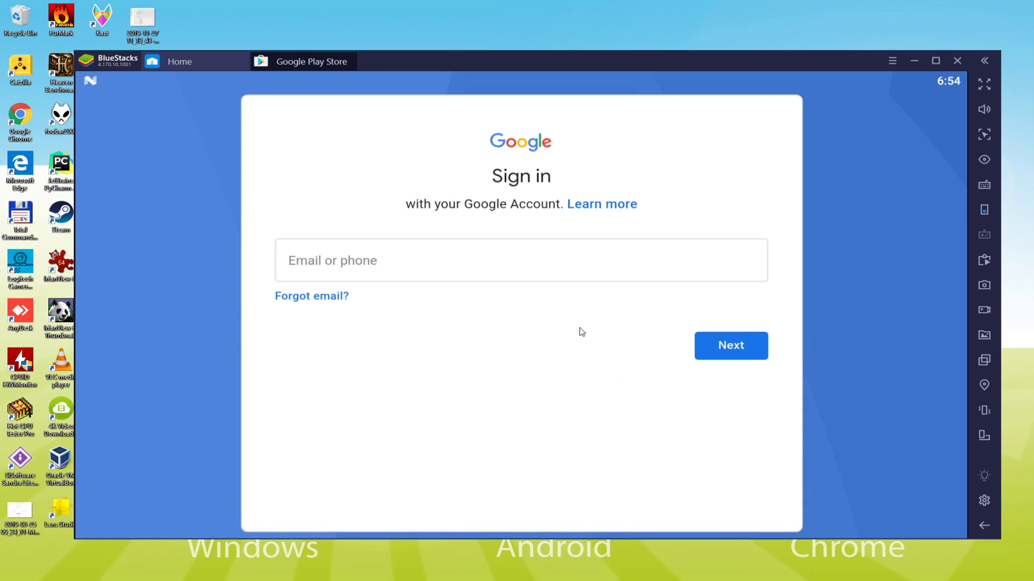
{"action": "left_click", "coordinate": [487, 274]}
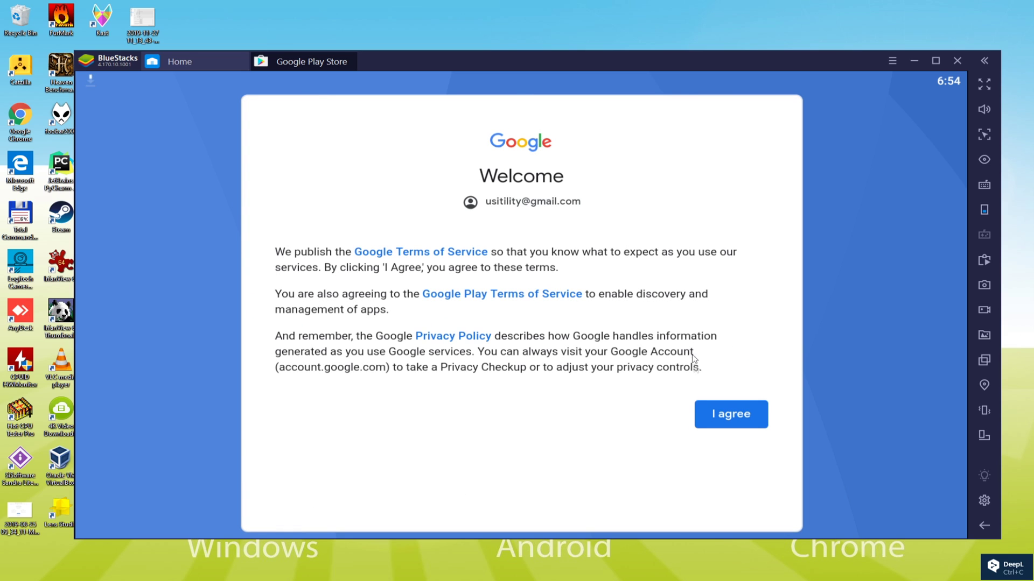
- Agree to the Google terms and accept the Google services settings with Back up to Google Drive turned off
{"action": "left_click", "coordinate": [707, 416]}
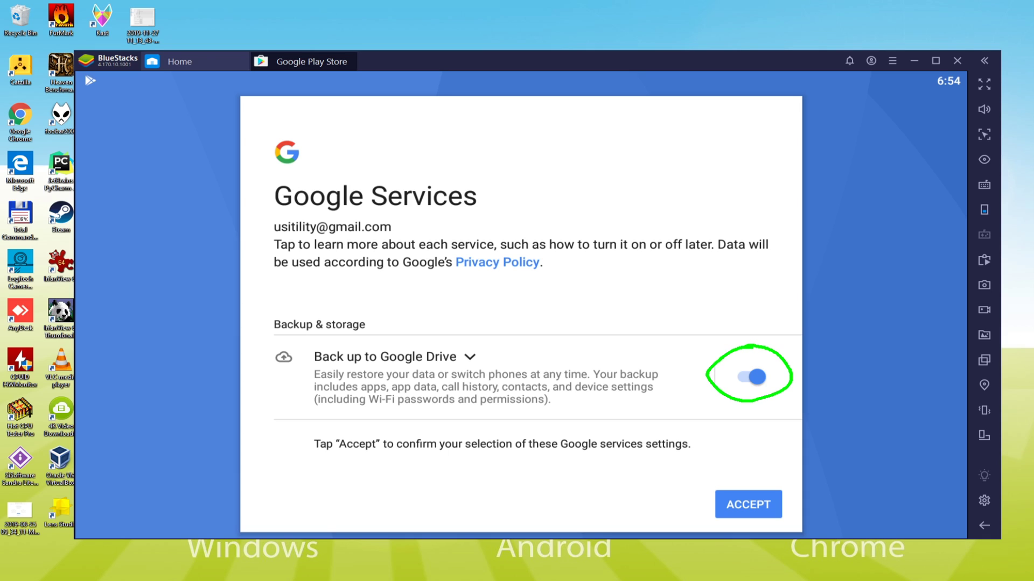
{"action": "left_click", "coordinate": [756, 377]}
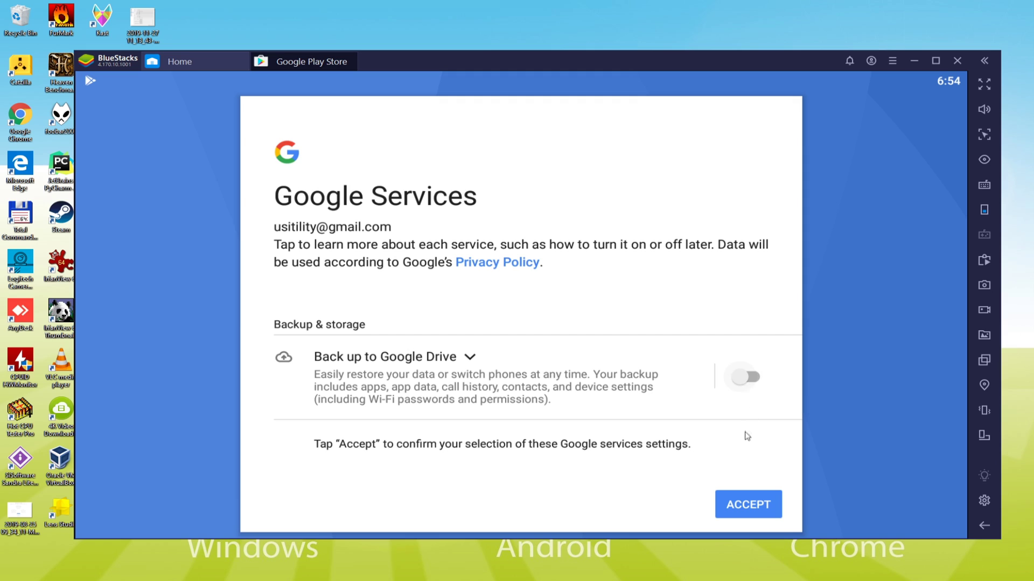
{"action": "left_click", "coordinate": [753, 505]}
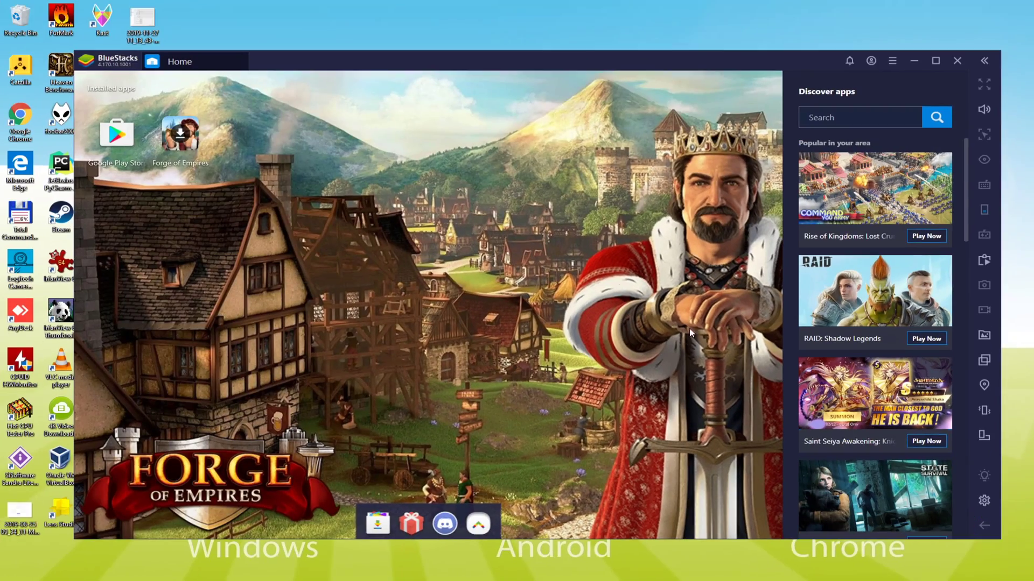
- Install Forge of Empires from its Google Play page and close the store window once the installation ends
{"action": "left_click_drag", "start_coordinate": [331, 57], "coordinate": [414, 47]}
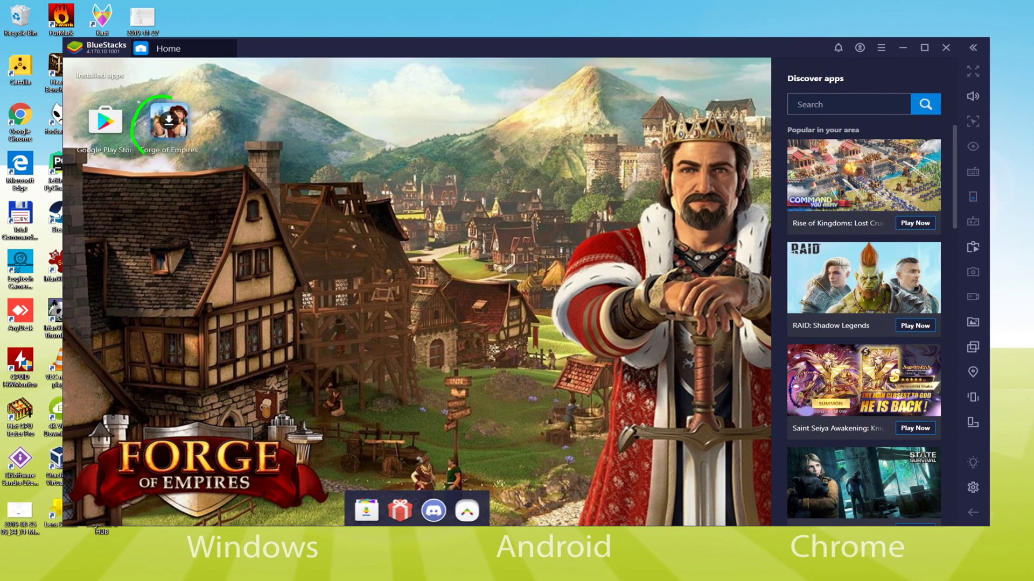
{"action": "left_click", "coordinate": [466, 282]}
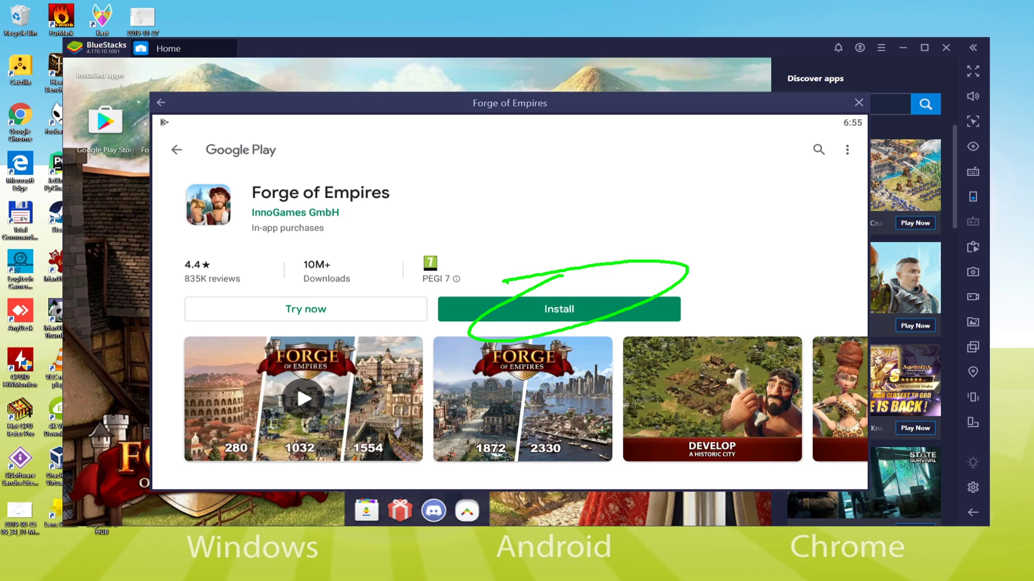
{"action": "left_click", "coordinate": [562, 309]}
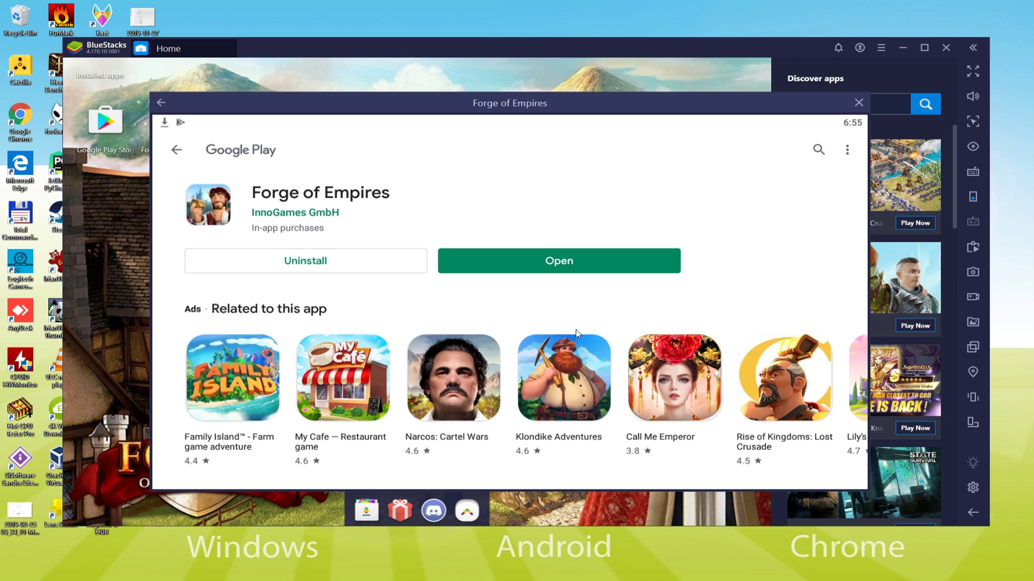
{"action": "left_click", "coordinate": [859, 103]}
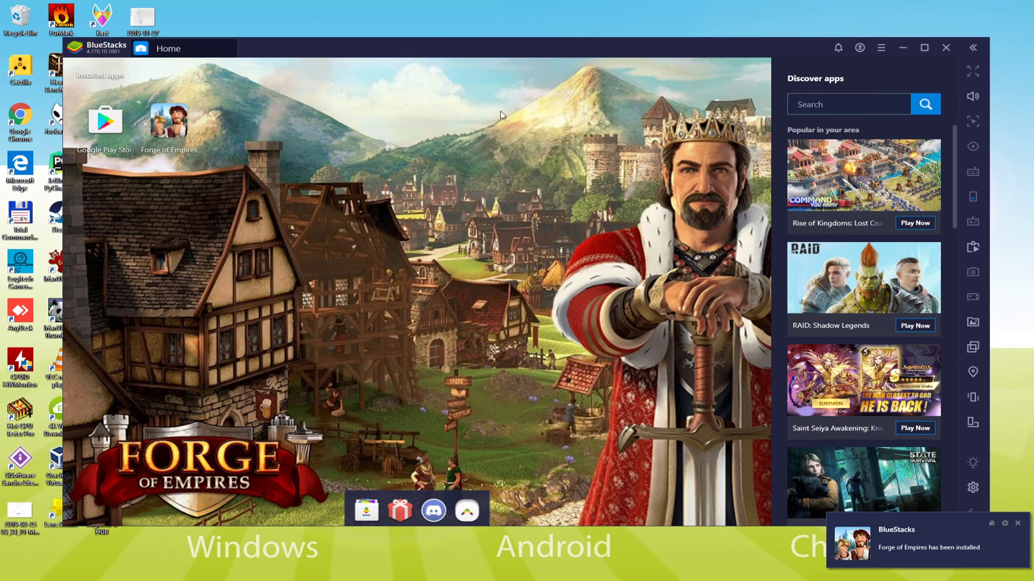
- Move the BlueStacks window aside to view the new desktop shortcuts, and move it back
{"action": "left_click_drag", "start_coordinate": [401, 51], "coordinate": [493, 49]}
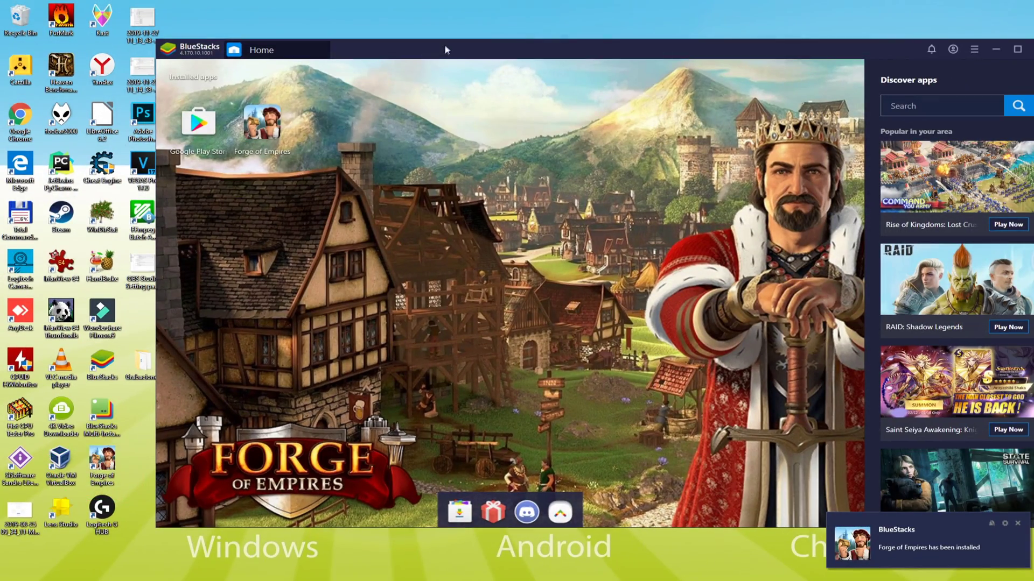
{"action": "left_click_drag", "start_coordinate": [458, 54], "coordinate": [362, 52]}
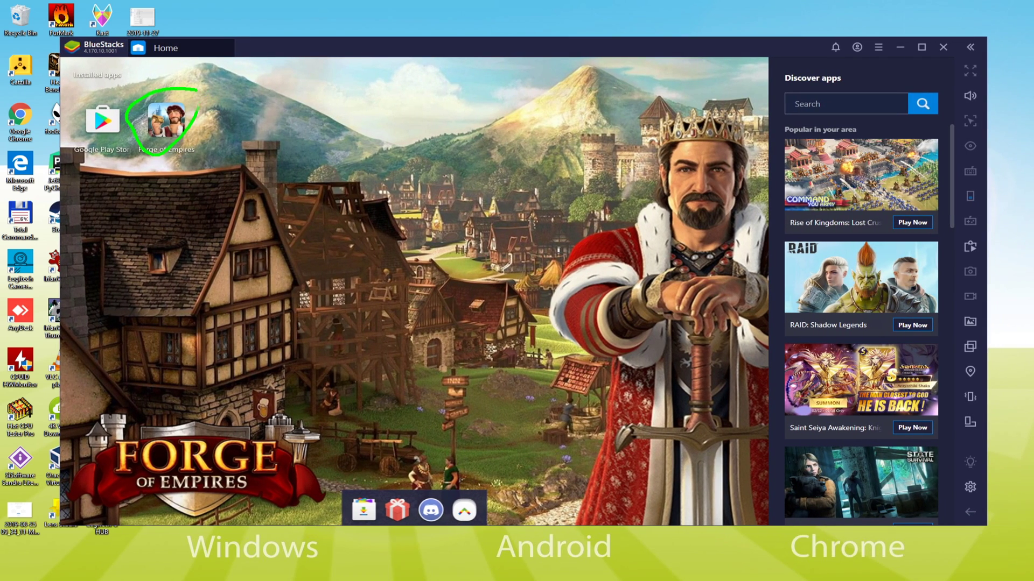
- Launch the installed Forge of Empires game, open its advanced game controls for viewing and close them
{"action": "left_click", "coordinate": [179, 137]}
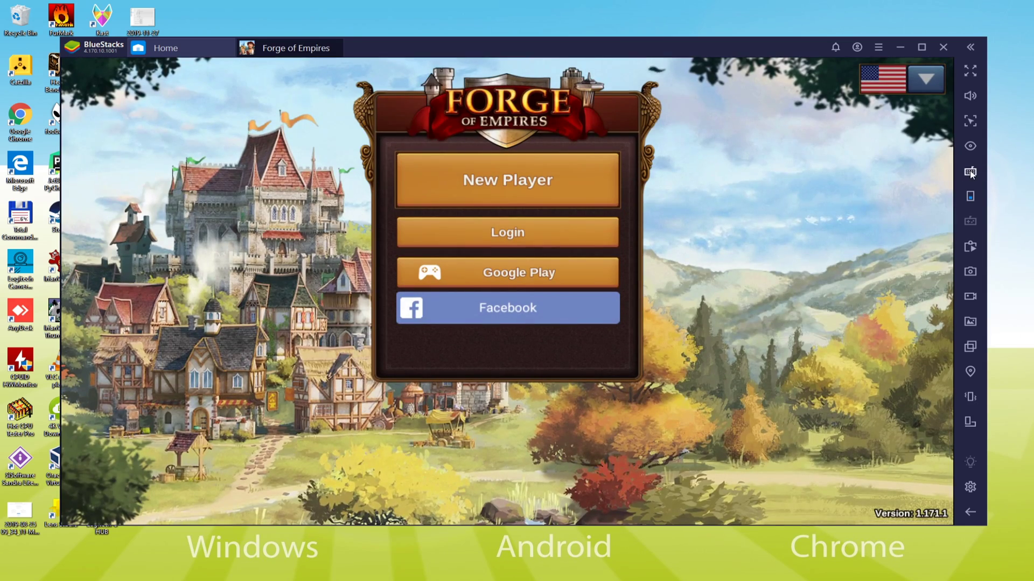
{"action": "left_click", "coordinate": [970, 171]}
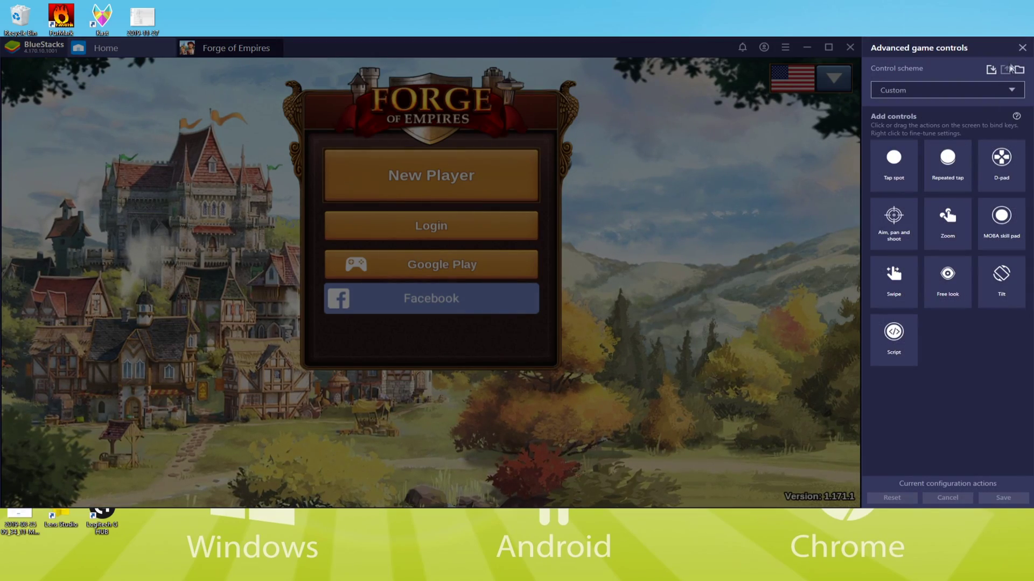
{"action": "left_click", "coordinate": [1022, 48]}
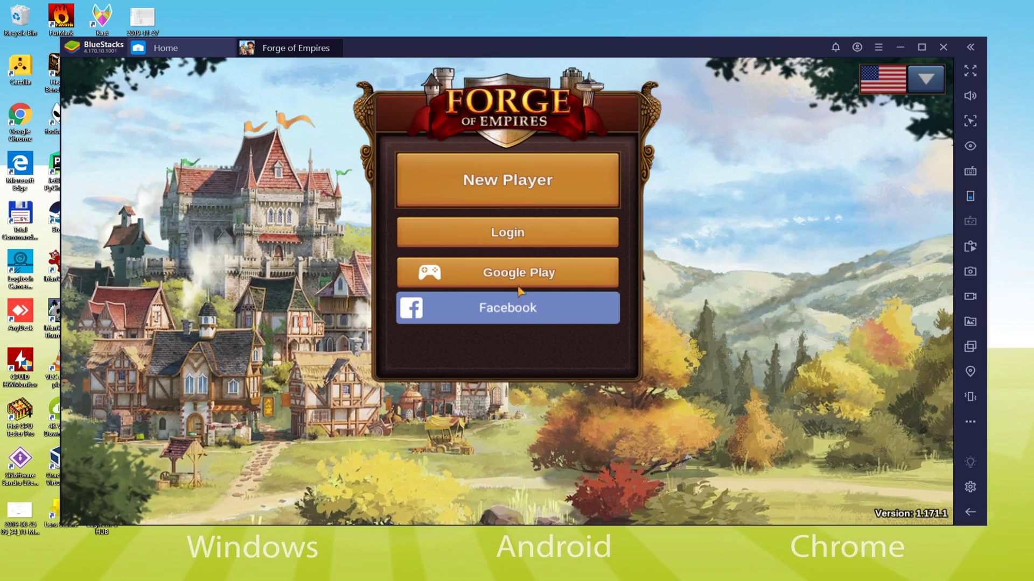
- Start the game as a new player, maximize the BlueStacks window while it loads and restore its size
{"action": "left_click", "coordinate": [507, 182]}
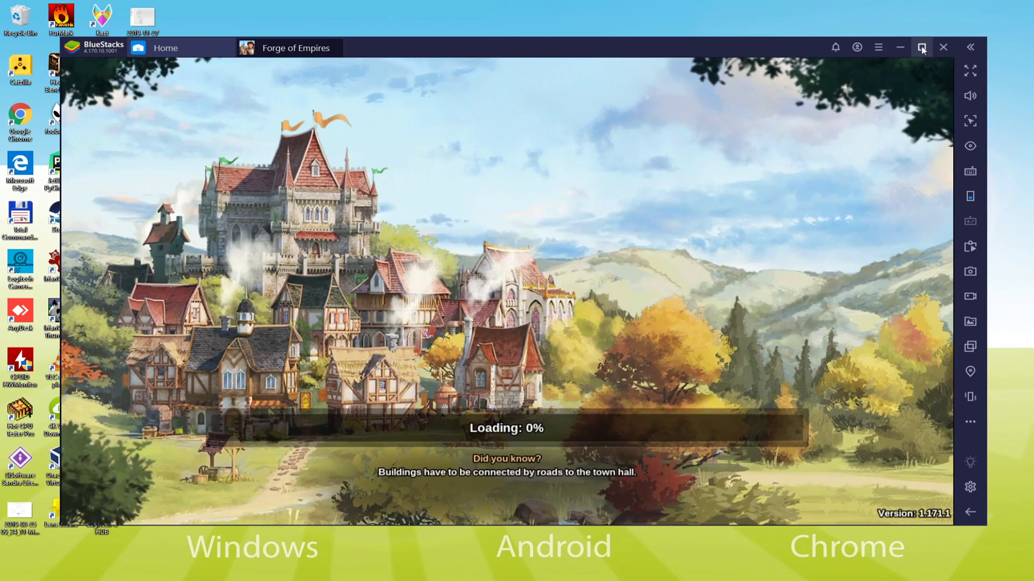
{"action": "left_click", "coordinate": [922, 48]}
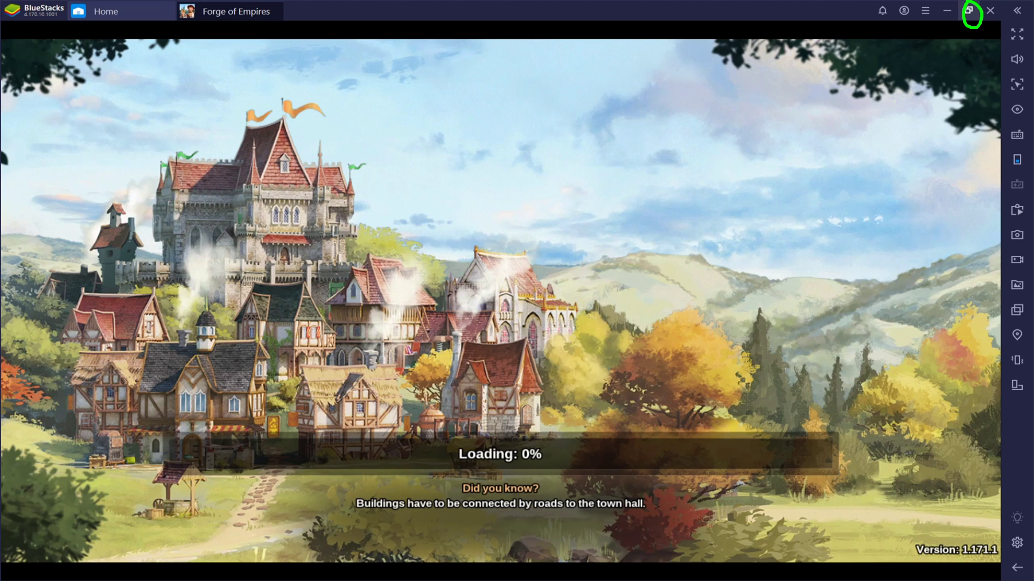
{"action": "left_click", "coordinate": [969, 11]}
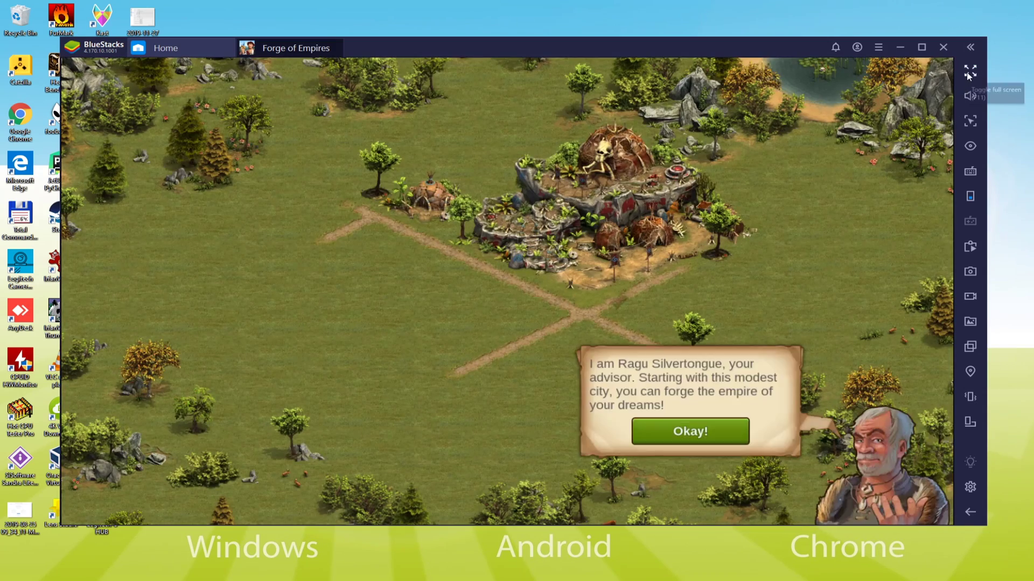
- Switch the game to full screen and back to windowed view, and accept the advisor's introduction
{"action": "left_click", "coordinate": [965, 76]}
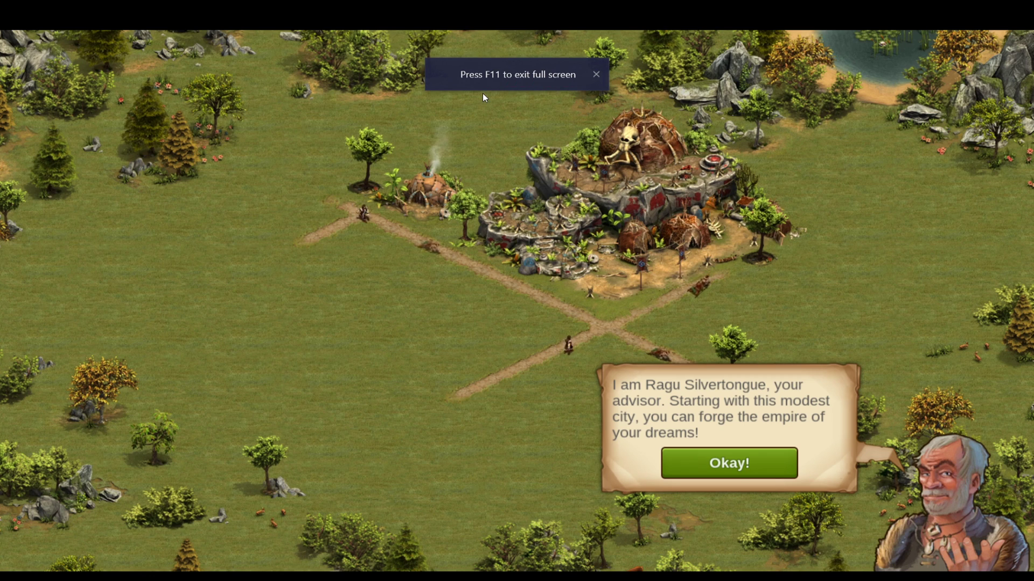
{"action": "key", "text": "F11"}
{"action": "left_click", "coordinate": [665, 424]}
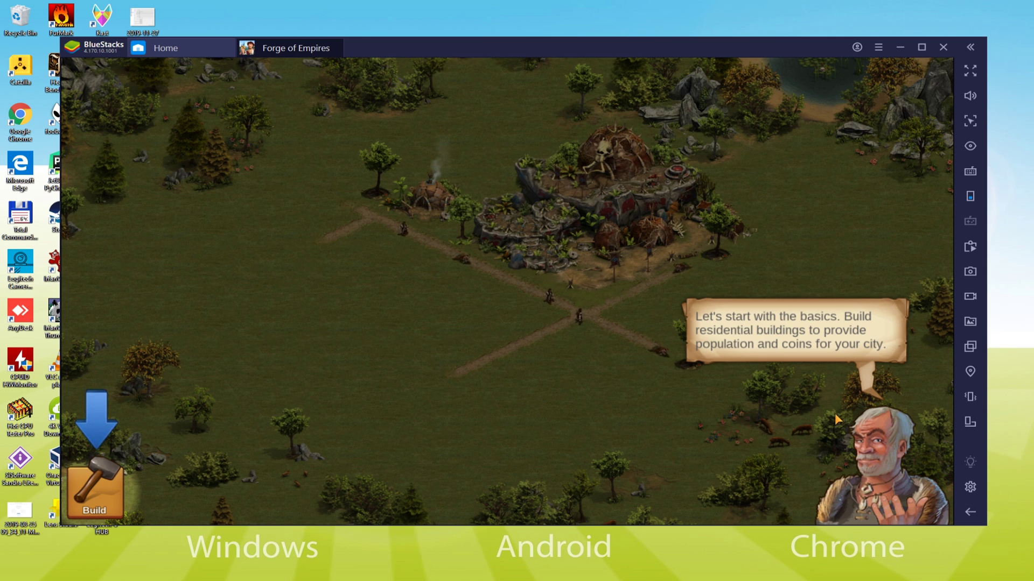
- Collect the Bronze Age rewards, acknowledge the advisor's congratulations and leave the research tree for the city
{"action": "left_click", "coordinate": [607, 357]}
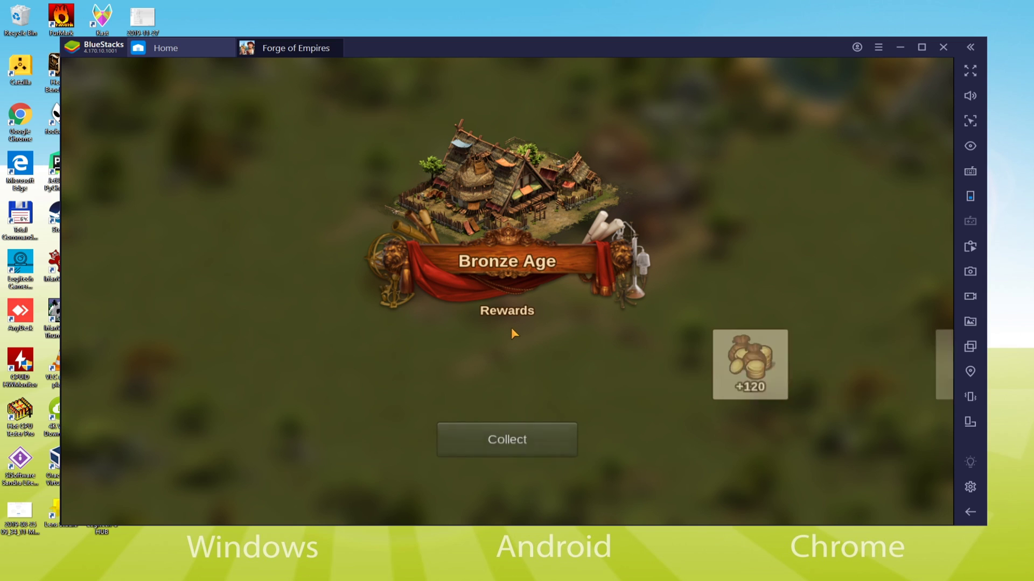
{"action": "left_click", "coordinate": [511, 437]}
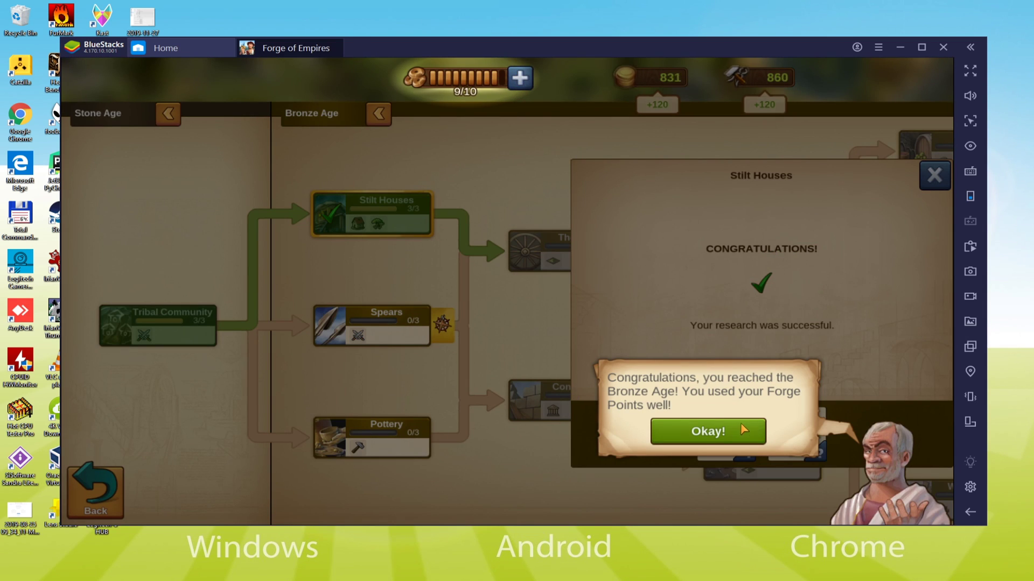
{"action": "left_click", "coordinate": [737, 427]}
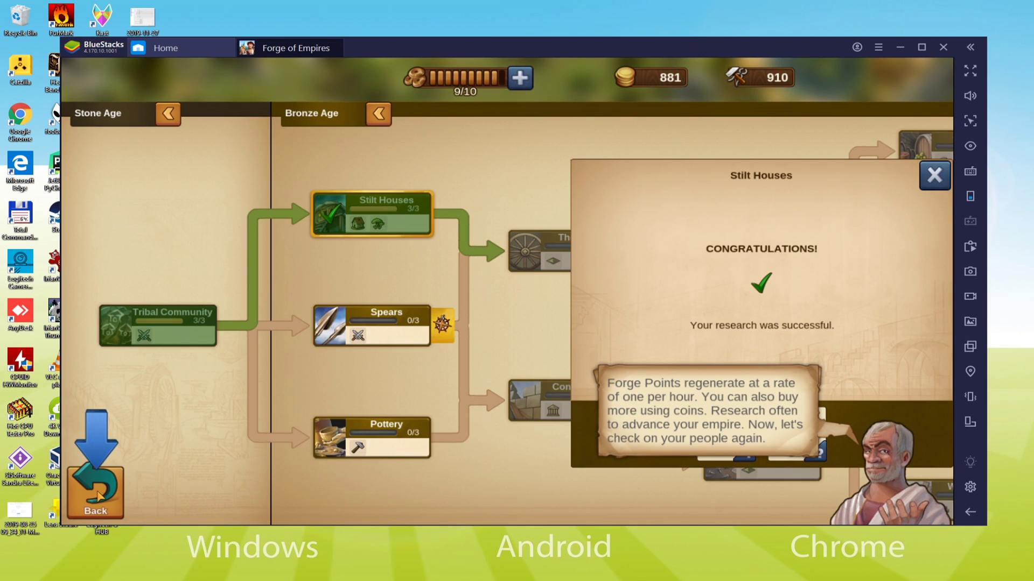
{"action": "left_click", "coordinate": [594, 226]}
{"action": "left_click", "coordinate": [100, 485]}
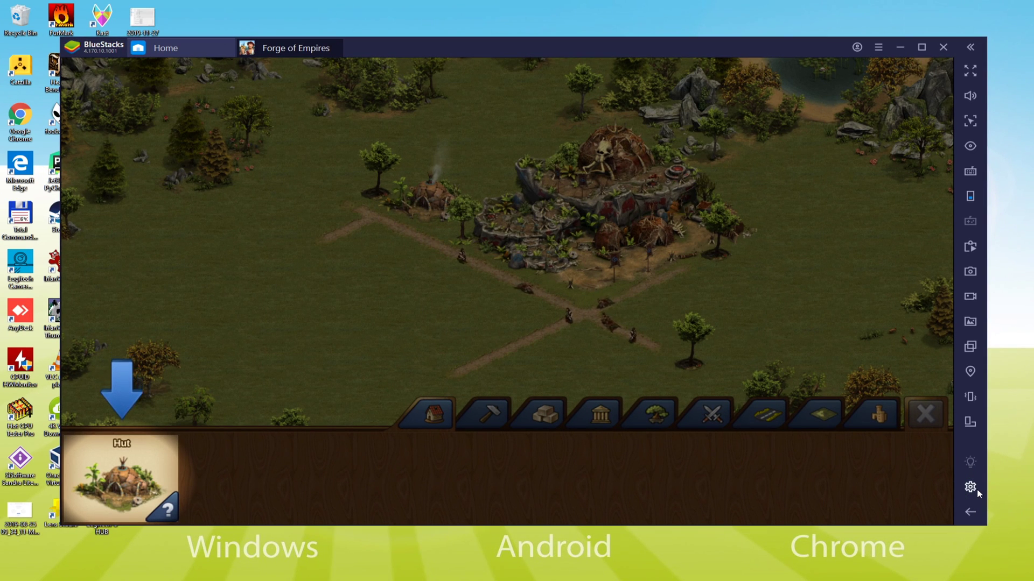
- Look through the available languages in the BlueStacks preferences and close the settings
{"action": "left_click", "coordinate": [906, 488]}
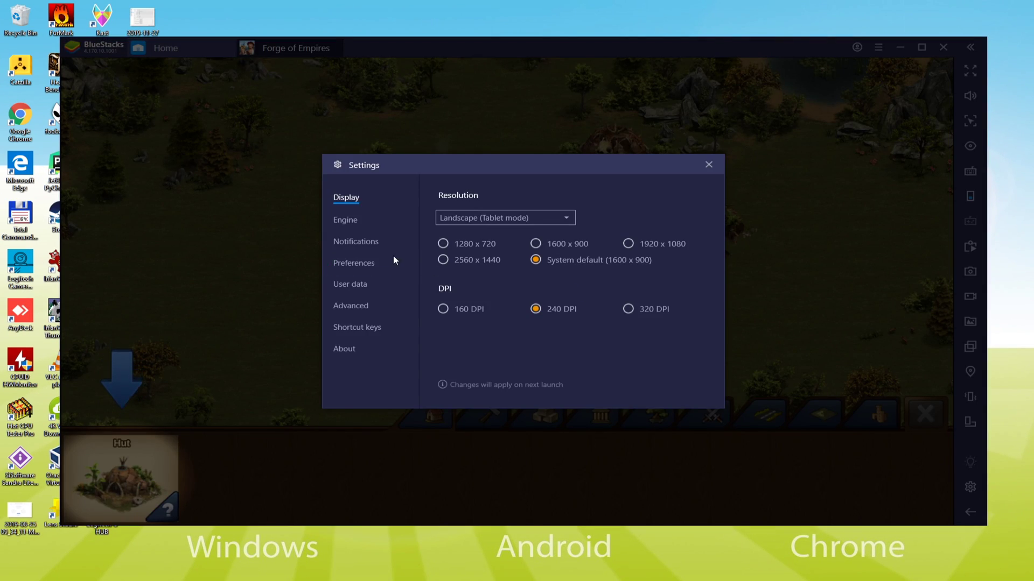
{"action": "left_click", "coordinate": [362, 263]}
{"action": "left_click", "coordinate": [491, 218]}
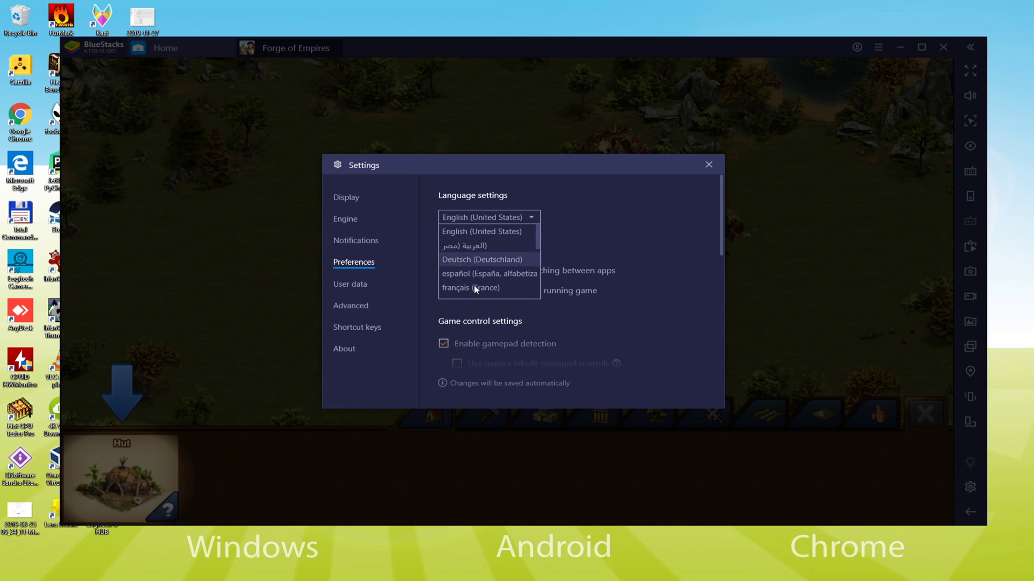
{"action": "left_click", "coordinate": [635, 225]}
{"action": "left_click", "coordinate": [703, 164]}
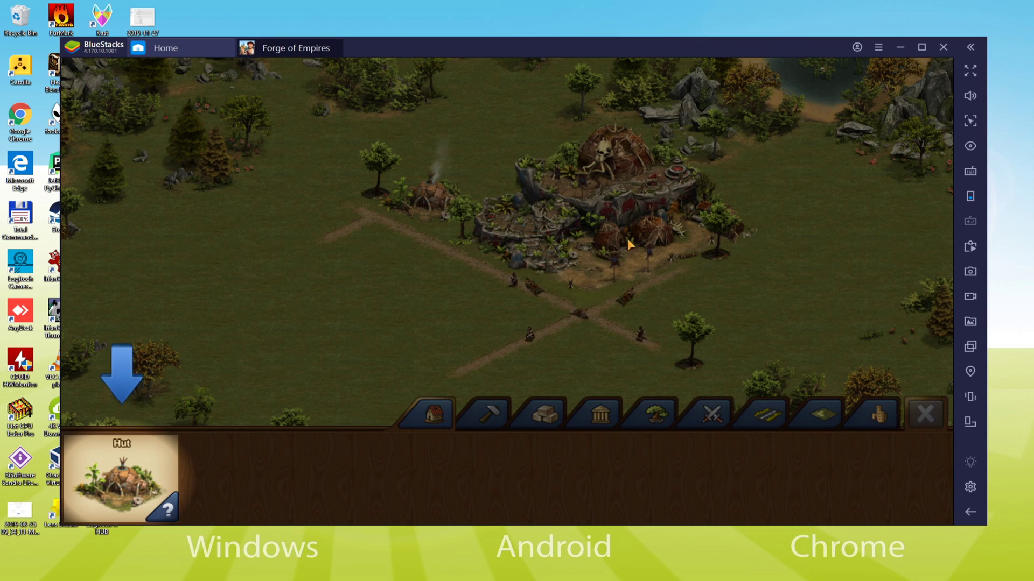
- Build a Hut beside the road junction below the town hall, collect its coins and acknowledge the advisor's messages
{"action": "left_click", "coordinate": [123, 476]}
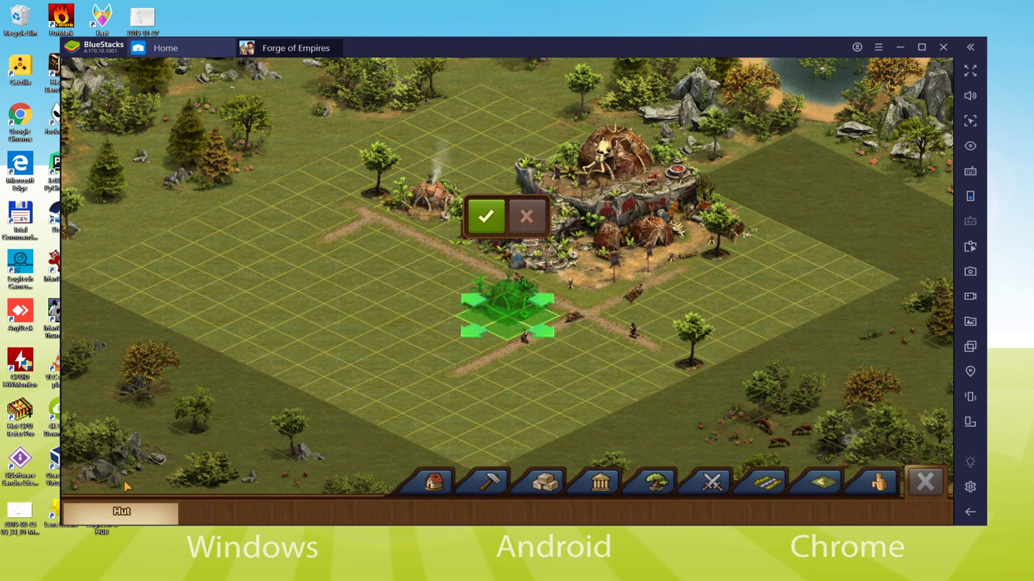
{"action": "left_click", "coordinate": [486, 216]}
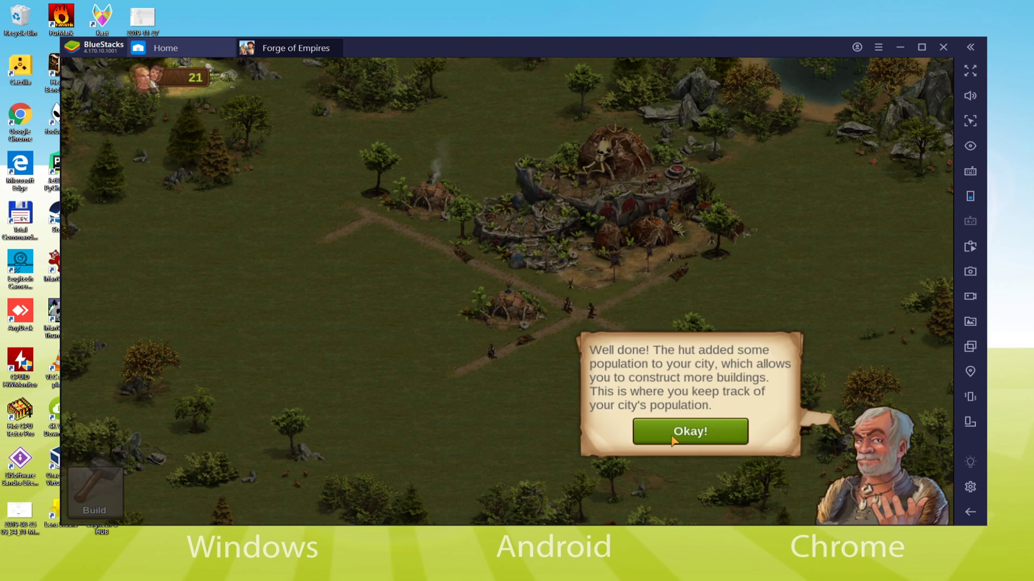
{"action": "left_click", "coordinate": [697, 431]}
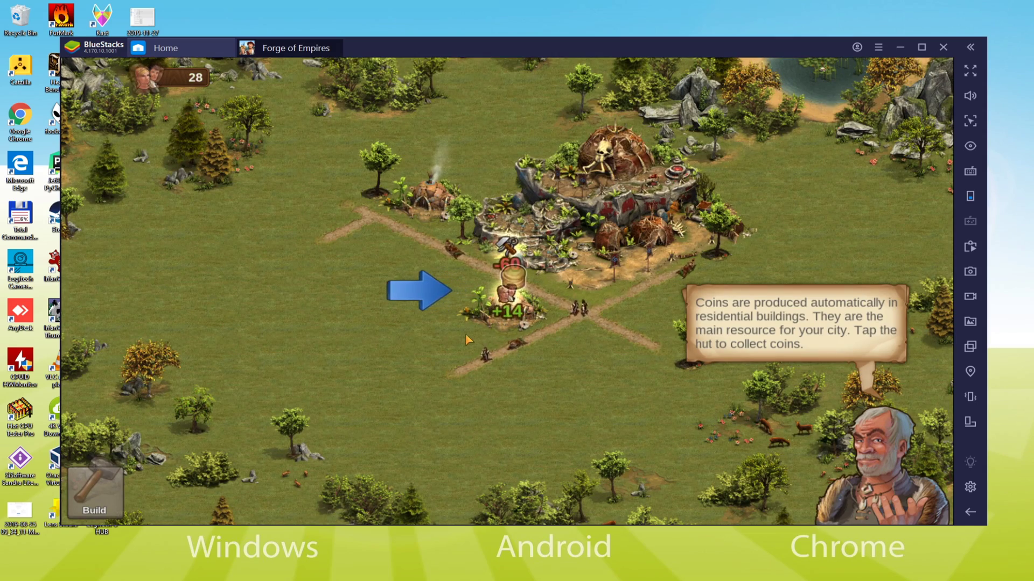
{"action": "left_click", "coordinate": [511, 307]}
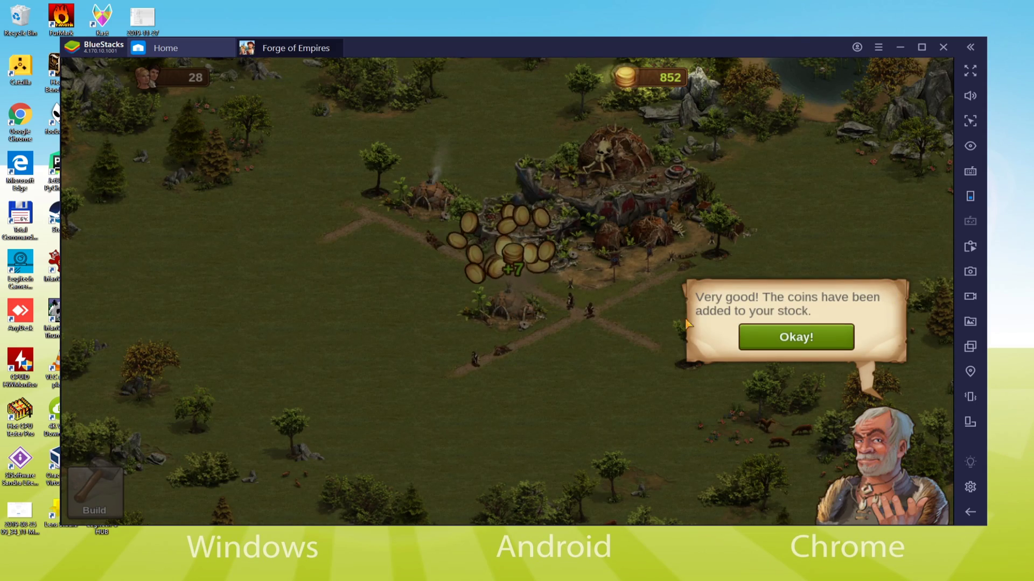
{"action": "left_click", "coordinate": [795, 337]}
- Open the building selection and choose the Hunter for construction
{"action": "left_click", "coordinate": [113, 491]}
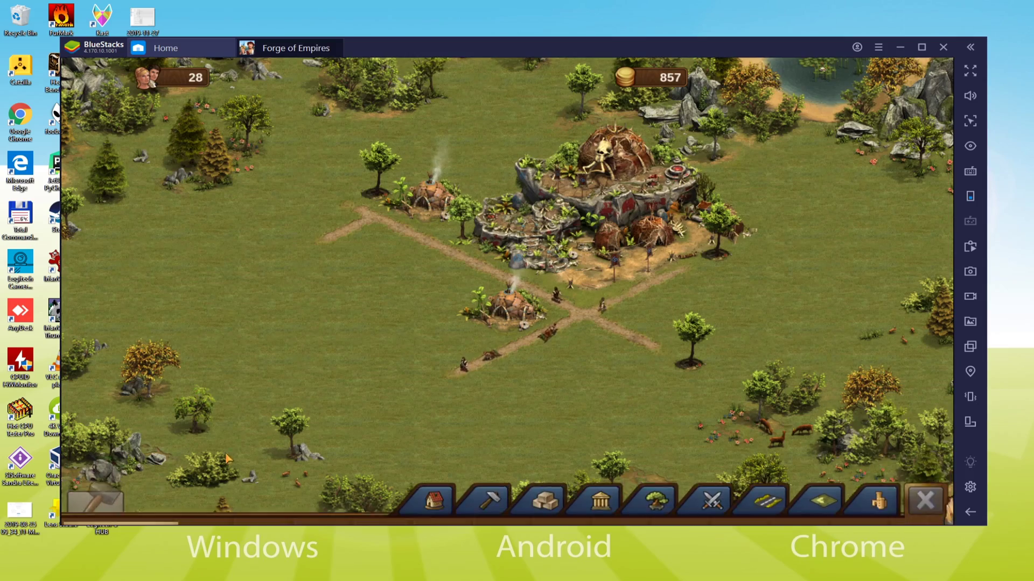
{"action": "left_click", "coordinate": [121, 477]}
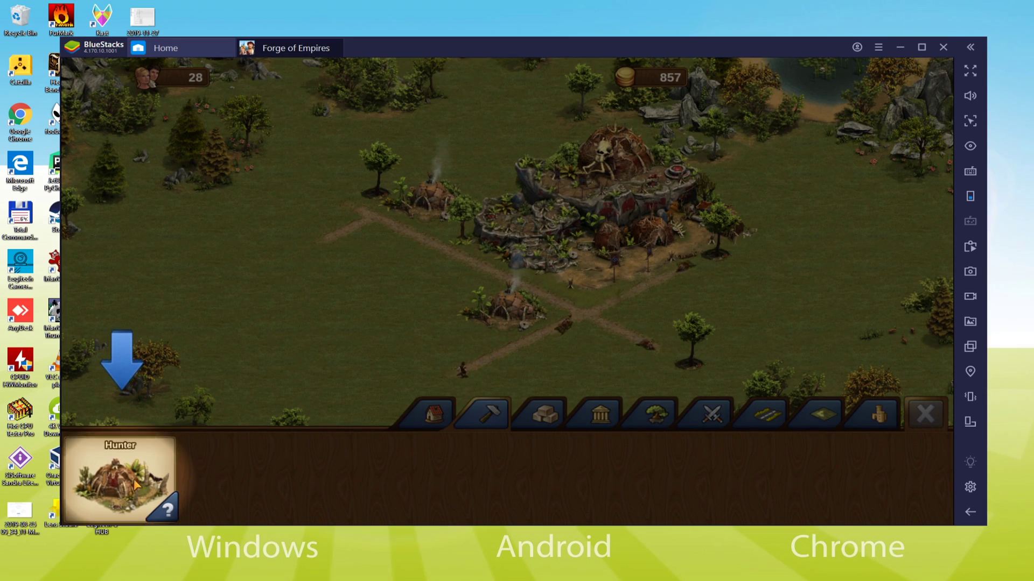